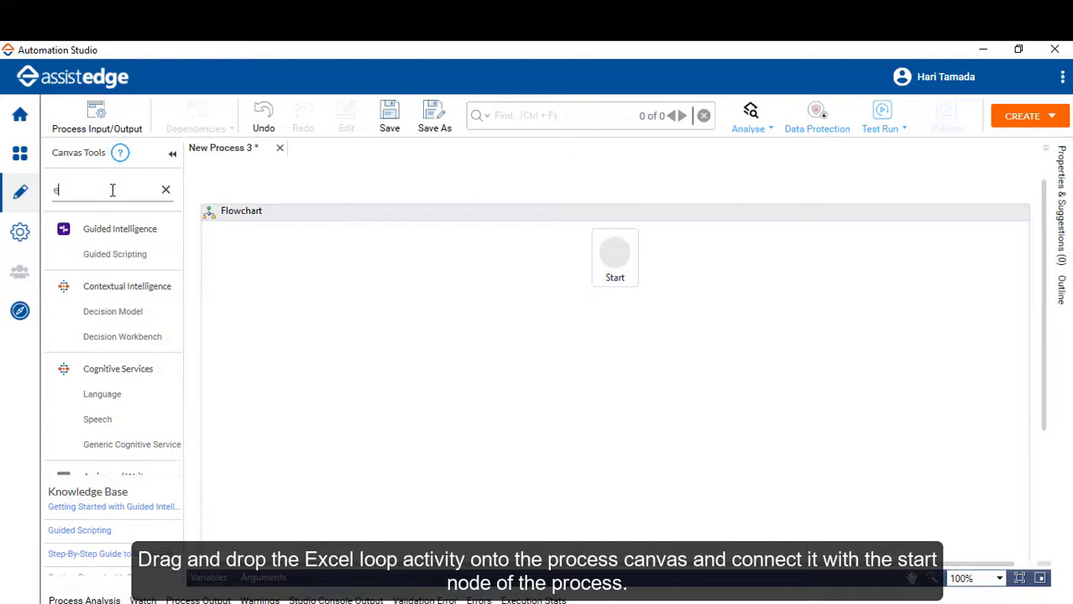
Step: Add an Excel Loop activity connected to the Start node and load the WeatherReport workbook as its Excel file
left_click_drag(108, 286, 548, 339)
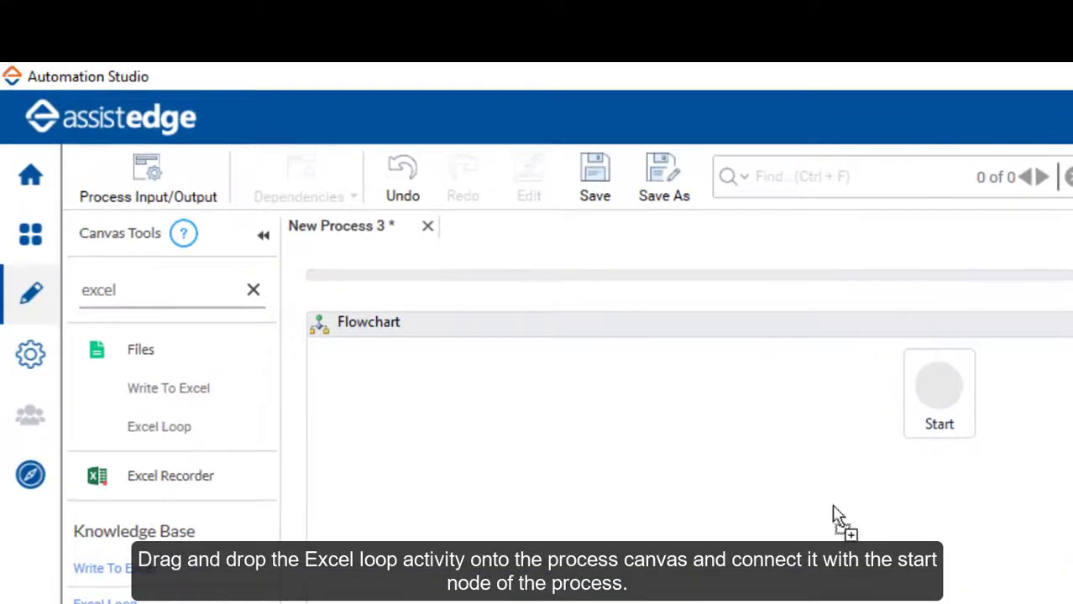
left_click_drag(835, 517, 945, 440)
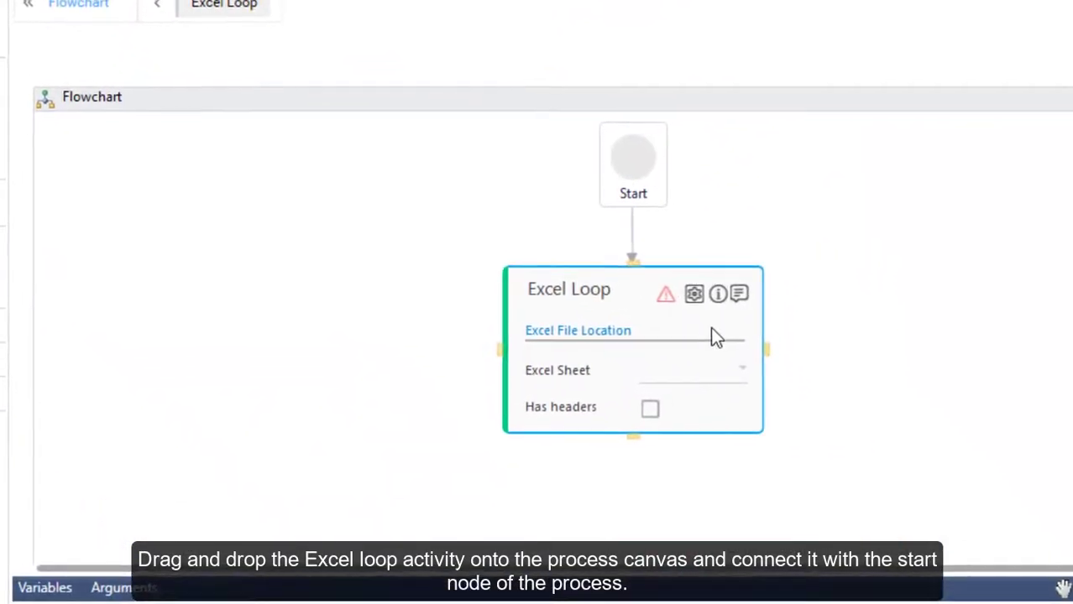
left_click(720, 329)
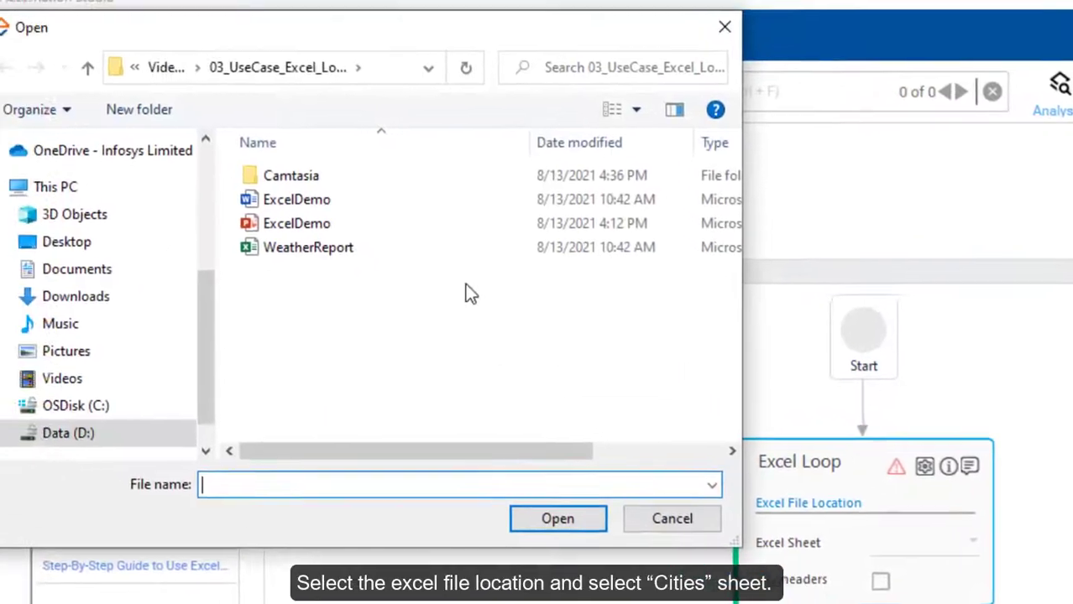
double_click(428, 248)
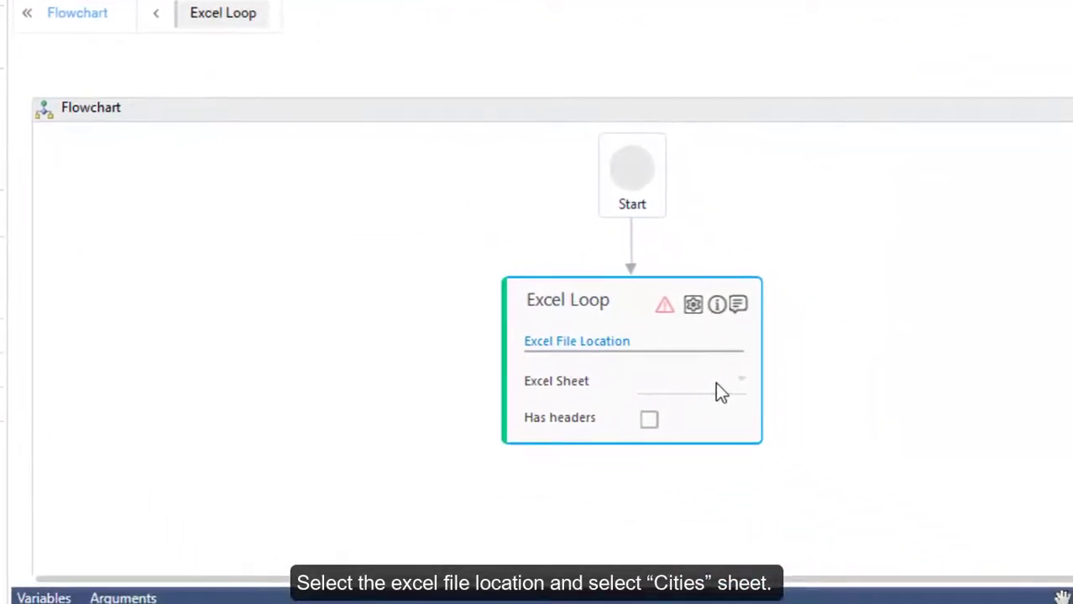
Step: Set the Excel Loop to read the Cities sheet and mark the sheet as having headers
left_click(719, 388)
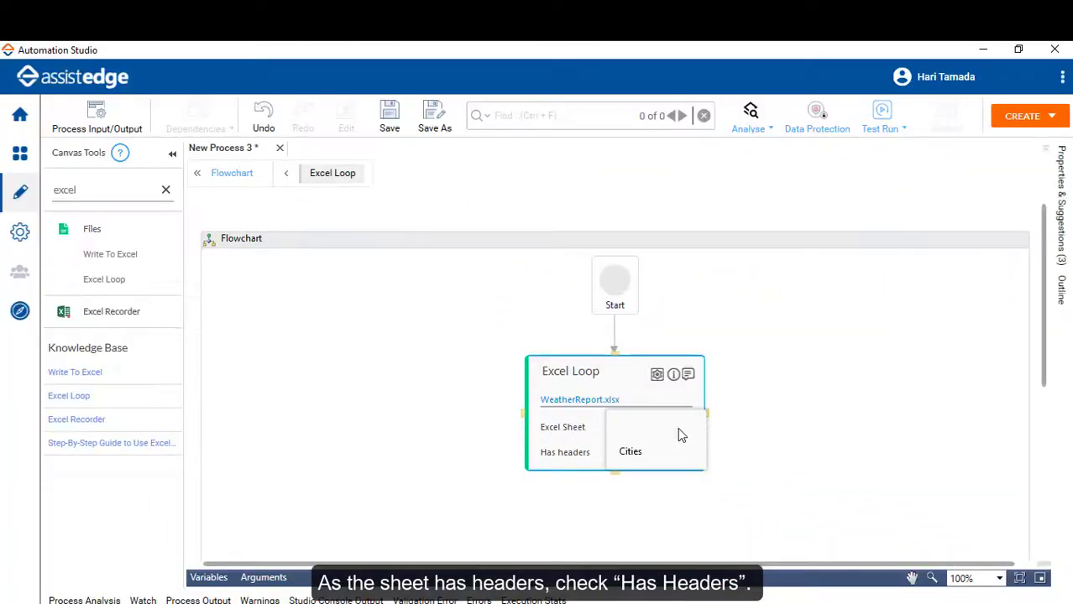
left_click(668, 455)
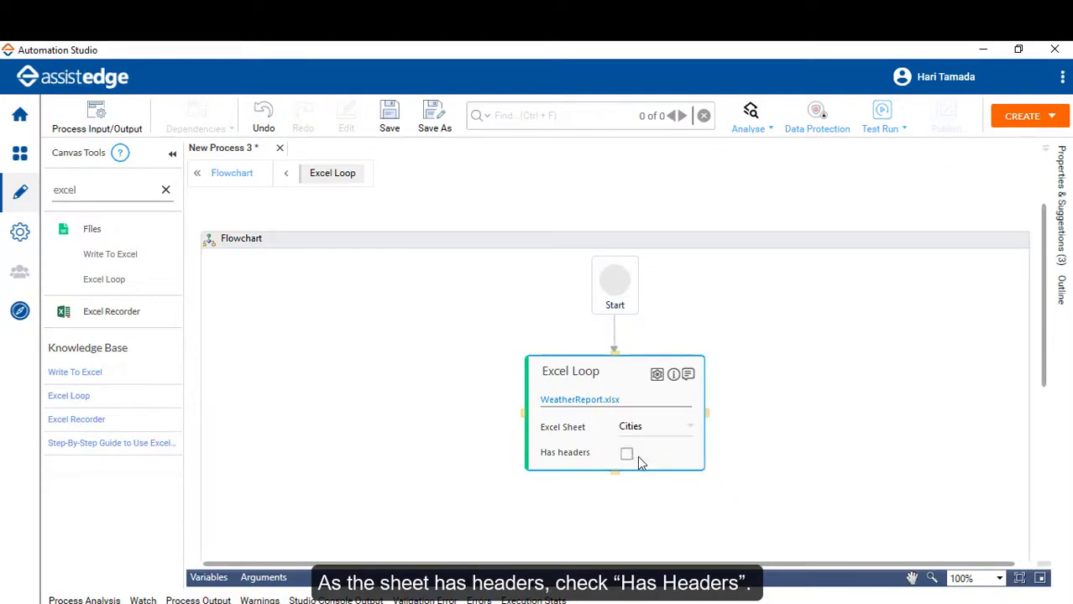
left_click(627, 454)
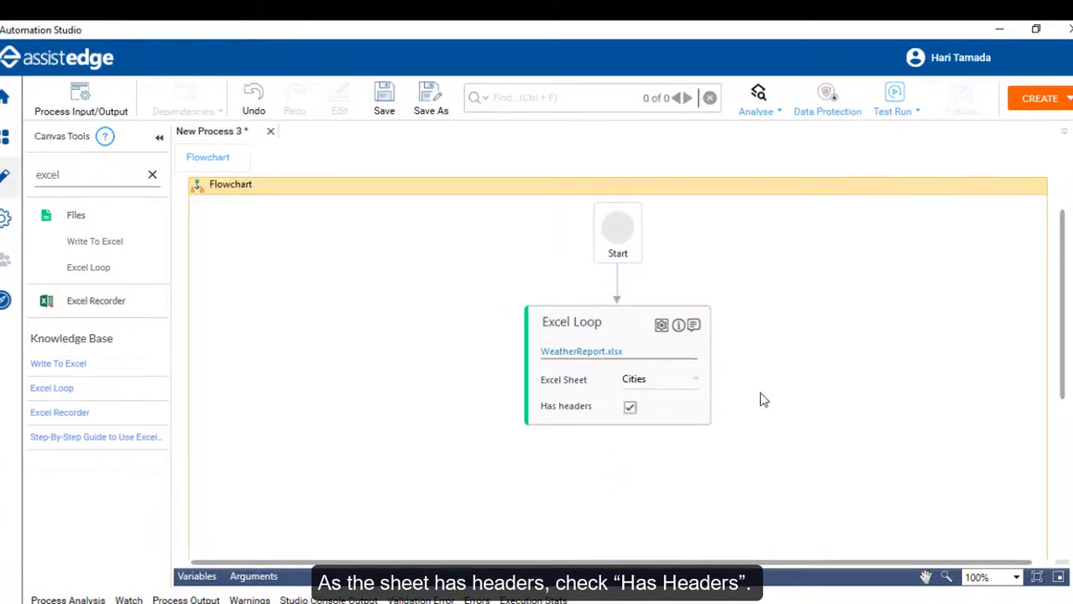
Step: Open the Excel Loop's output parameter settings and confirm the City and Temperature text parameters with their header names reused
left_click(661, 325)
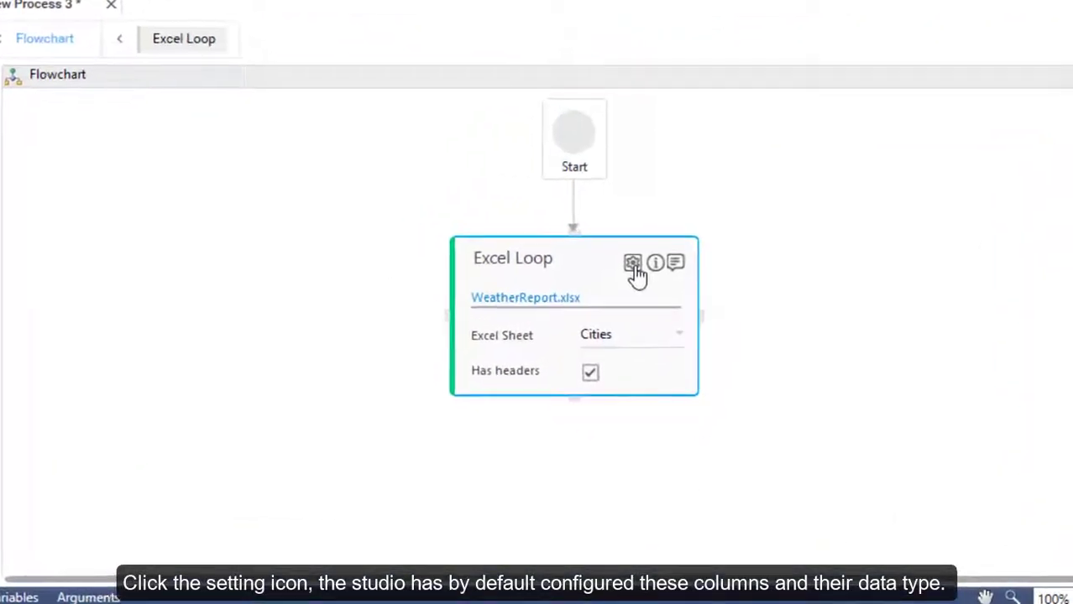
left_click(632, 265)
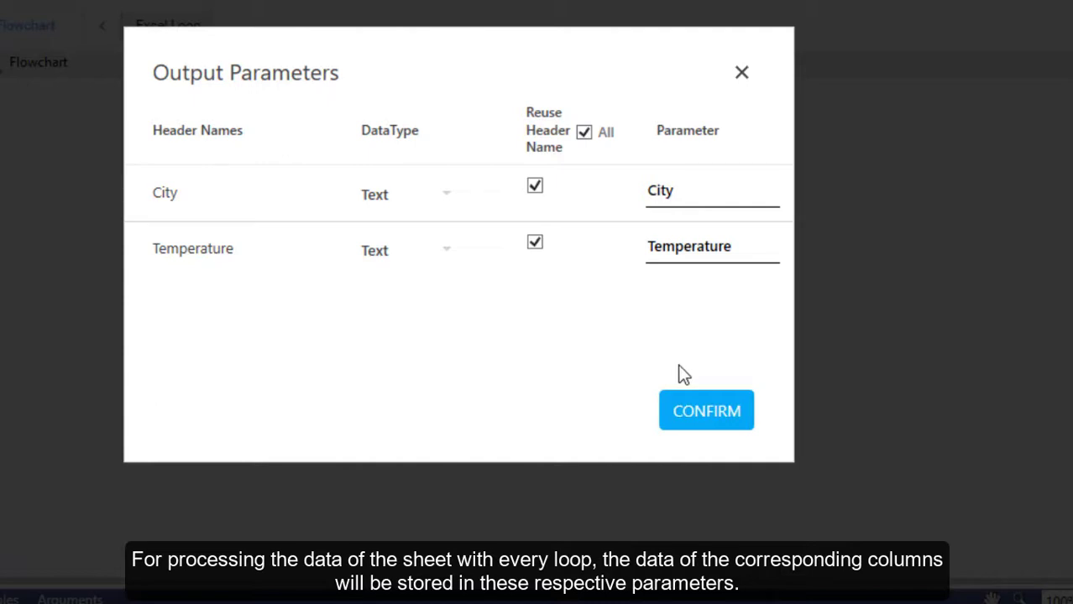
left_click(710, 413)
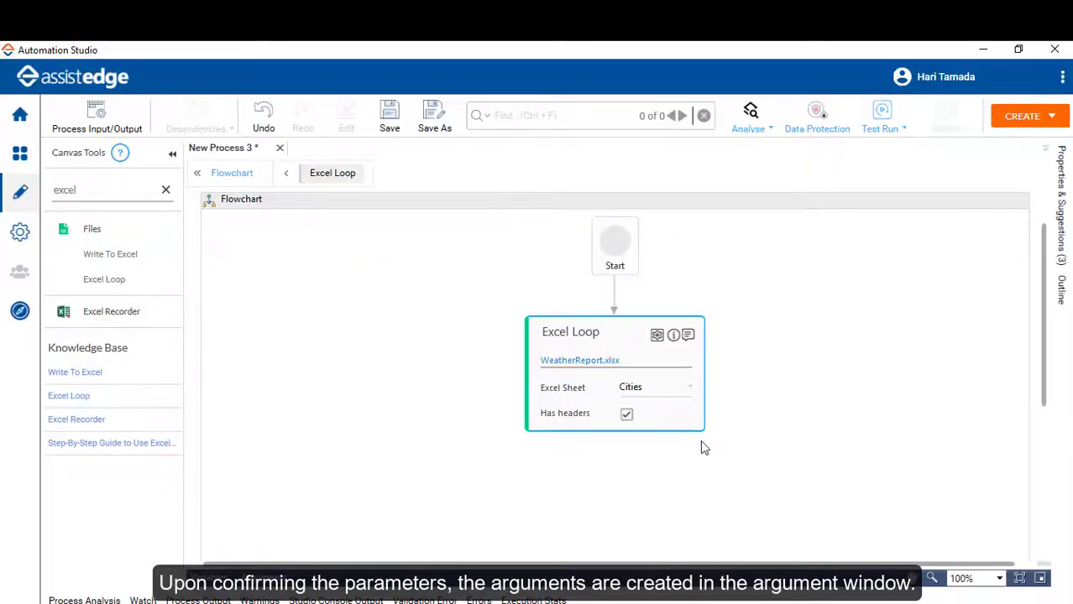
Step: Review the process arguments for the Excel Loop's output parameters, then close the list
left_click(263, 579)
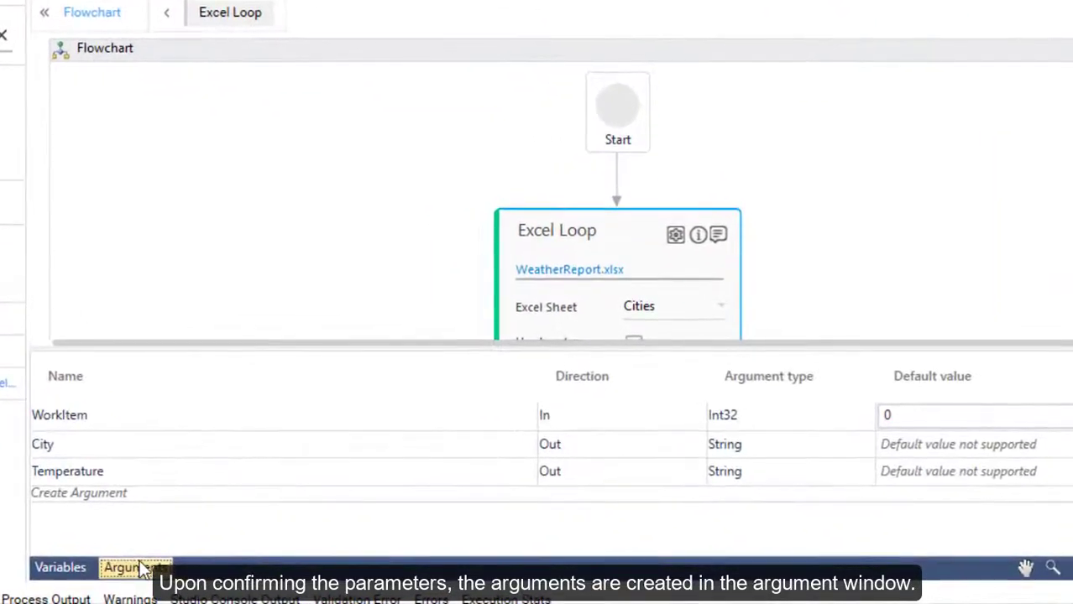
left_click(162, 570)
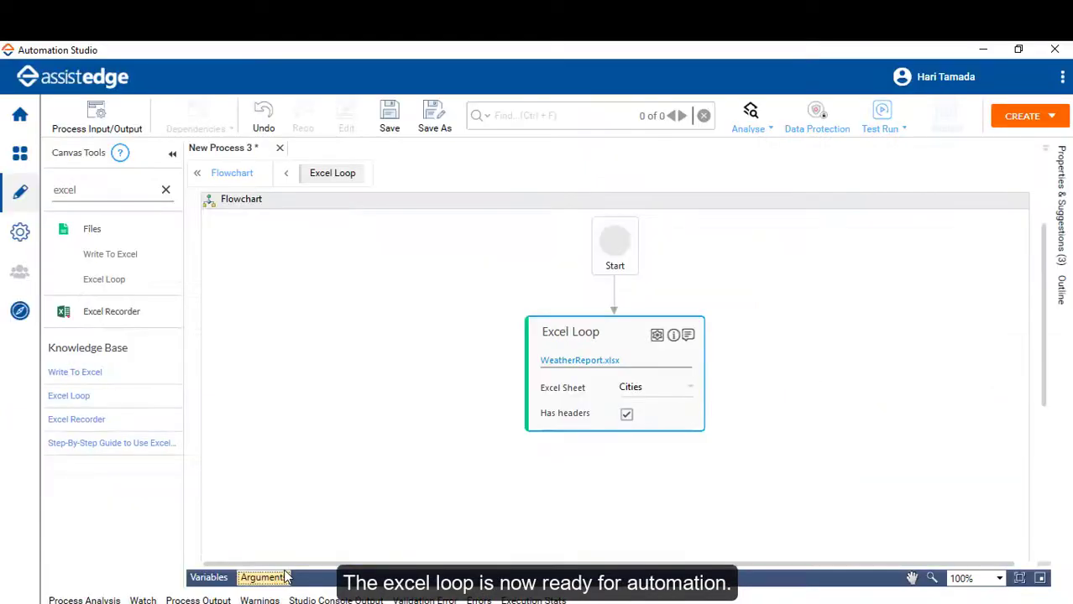
left_click(349, 481)
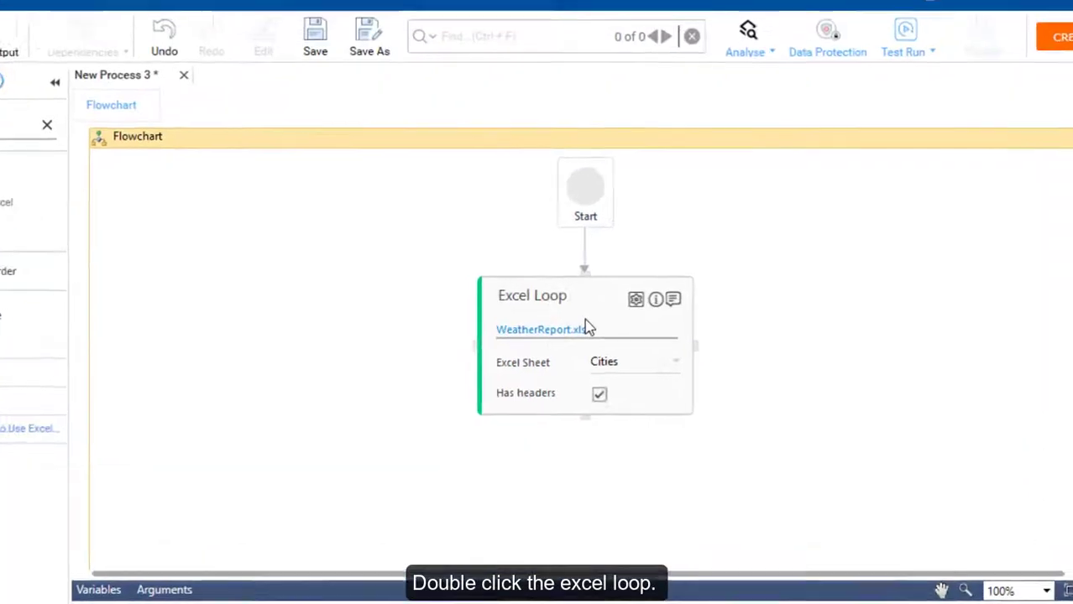
Step: Open the Excel Loop's body and place an Application activity inside it
double_click(614, 350)
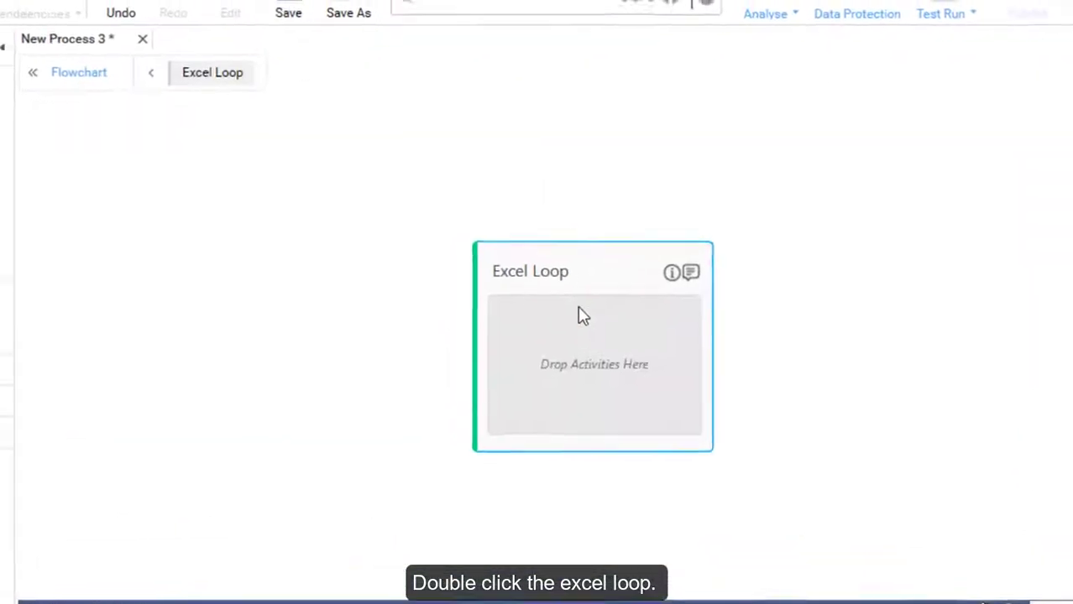
left_click(301, 274)
type("appli")
left_click_drag(84, 245, 571, 381)
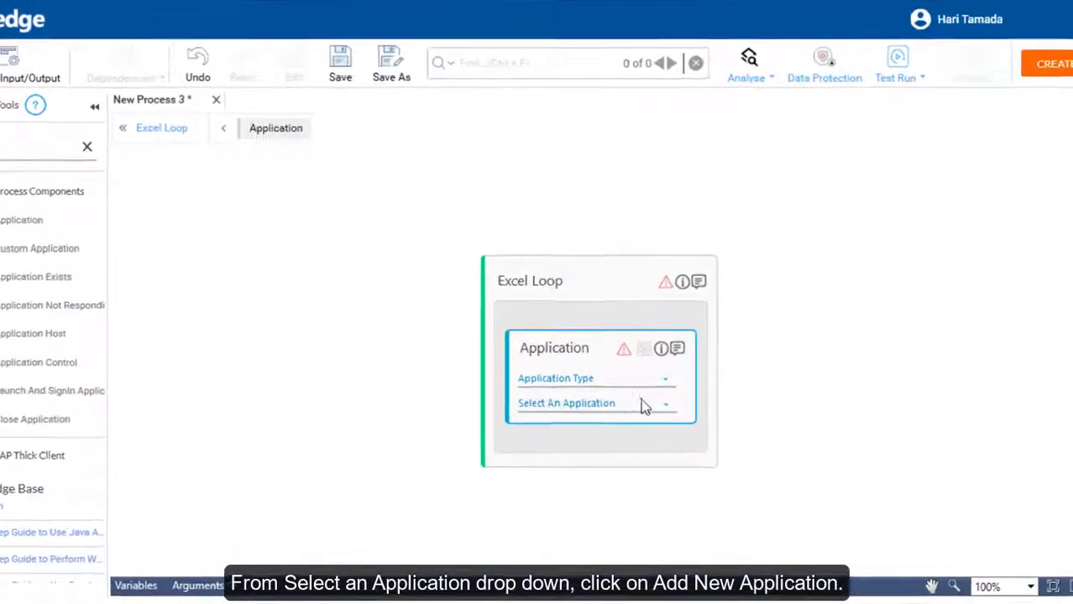
left_click(663, 408)
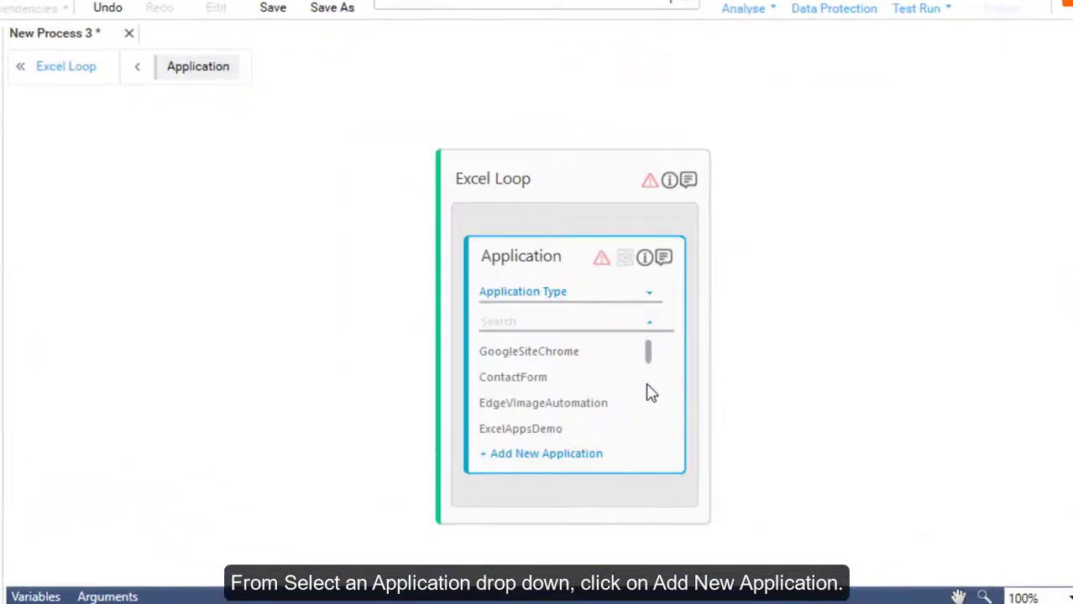
left_click(592, 454)
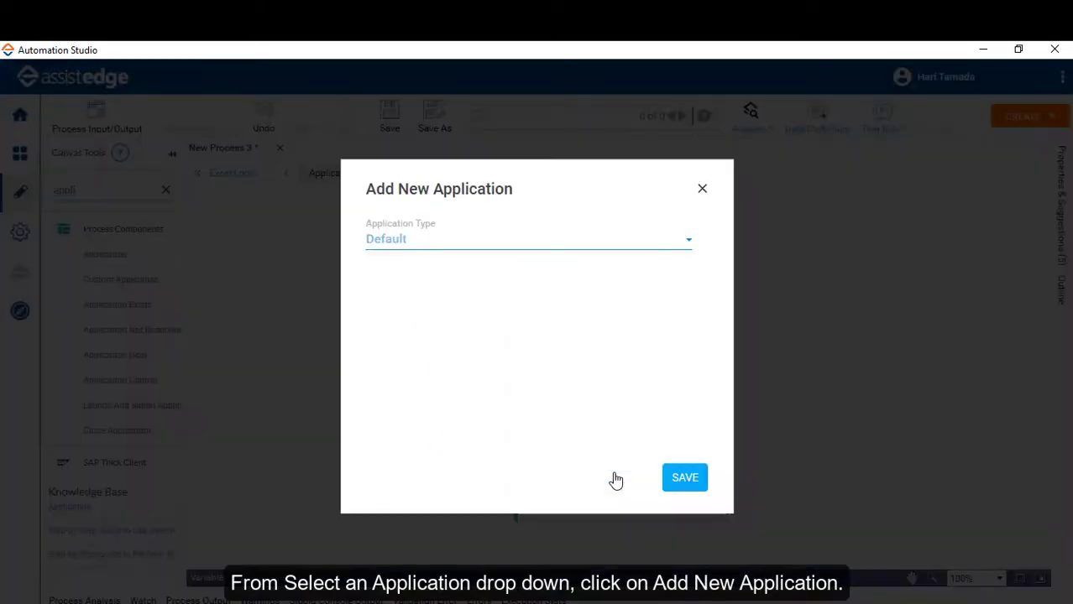
left_click(452, 241)
left_click(447, 273)
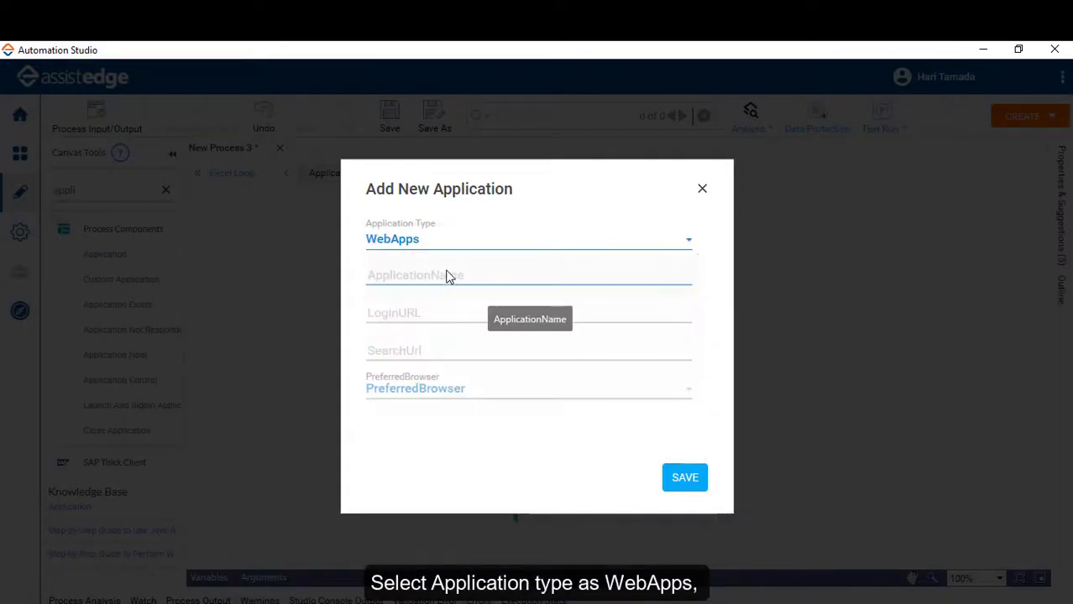
left_click(447, 273)
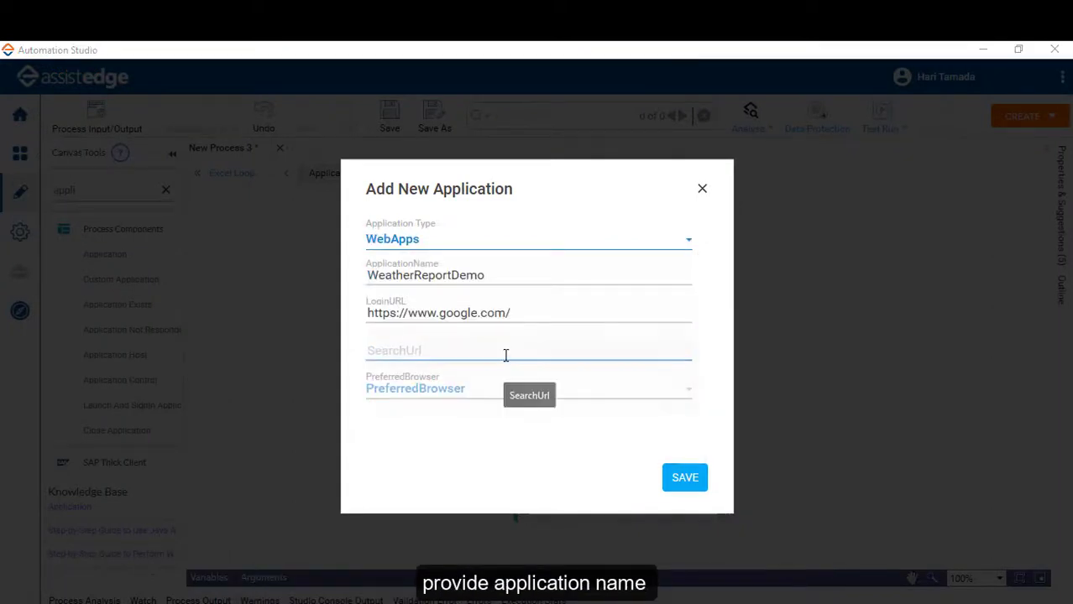
left_click(505, 355)
type("https://www.google.com/")
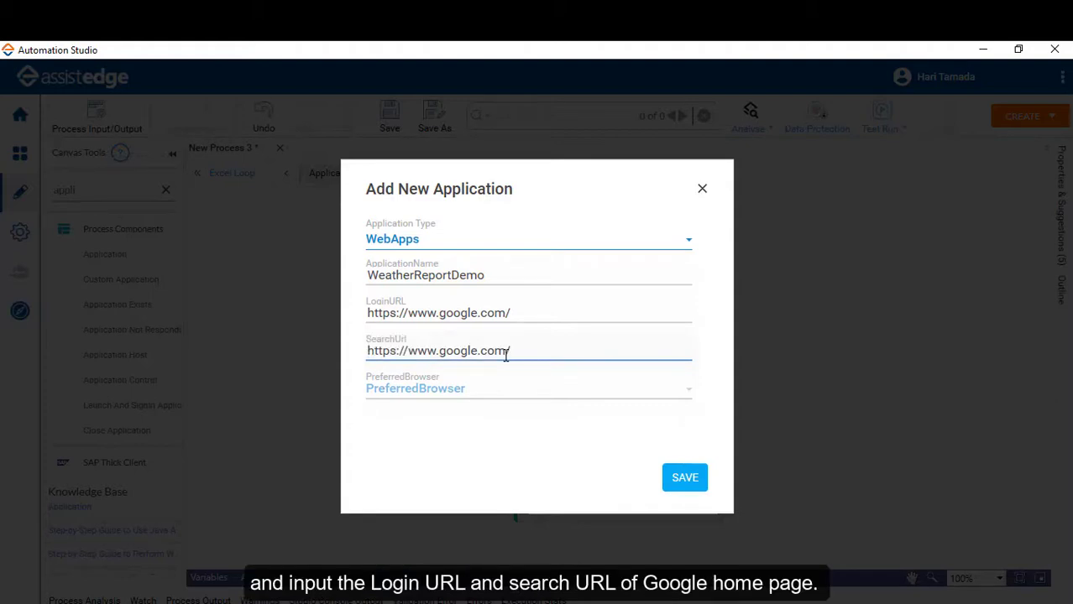
left_click(522, 387)
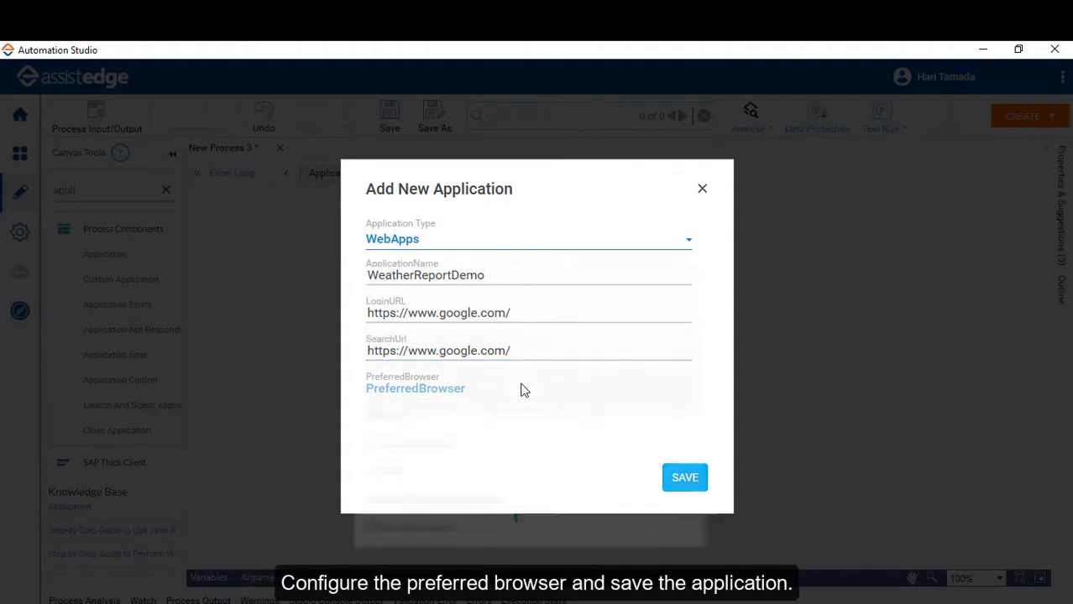
left_click(489, 413)
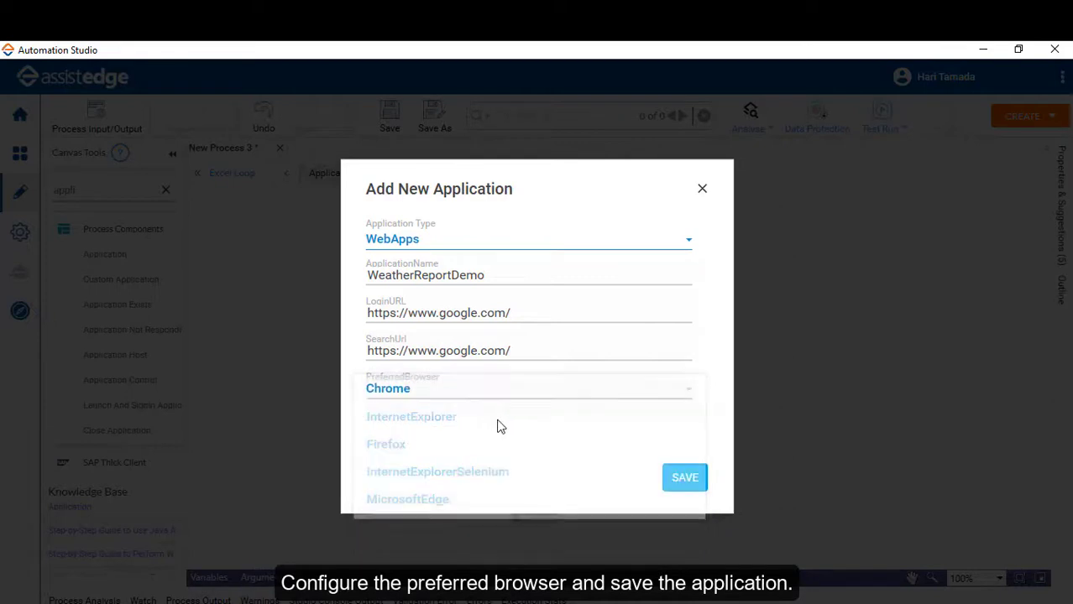
left_click(685, 478)
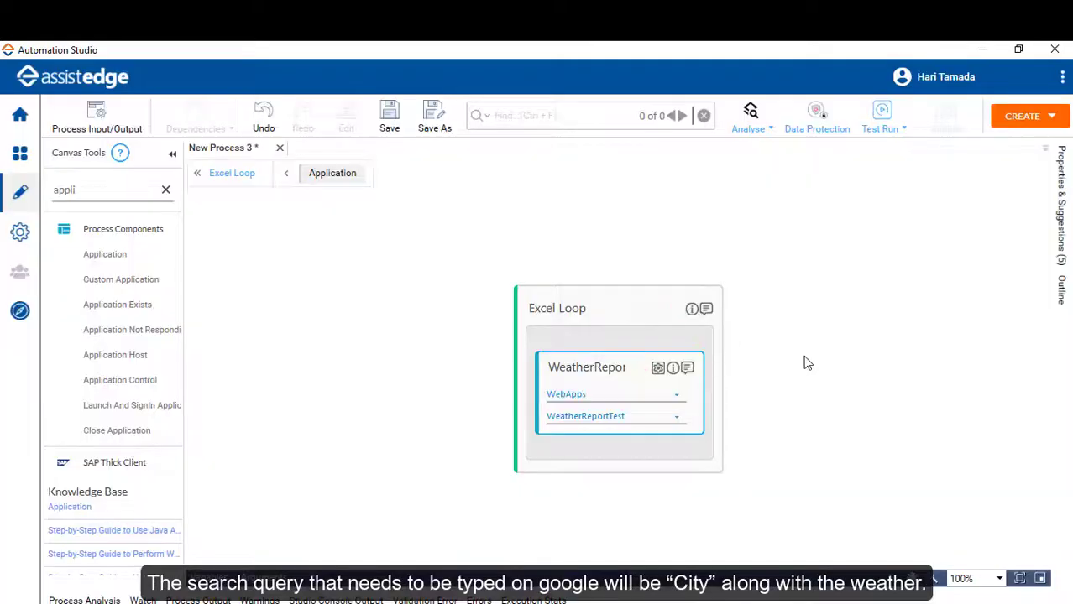
Step: Place an Assign activity inside the Excel Loop before the web application
left_click(804, 363)
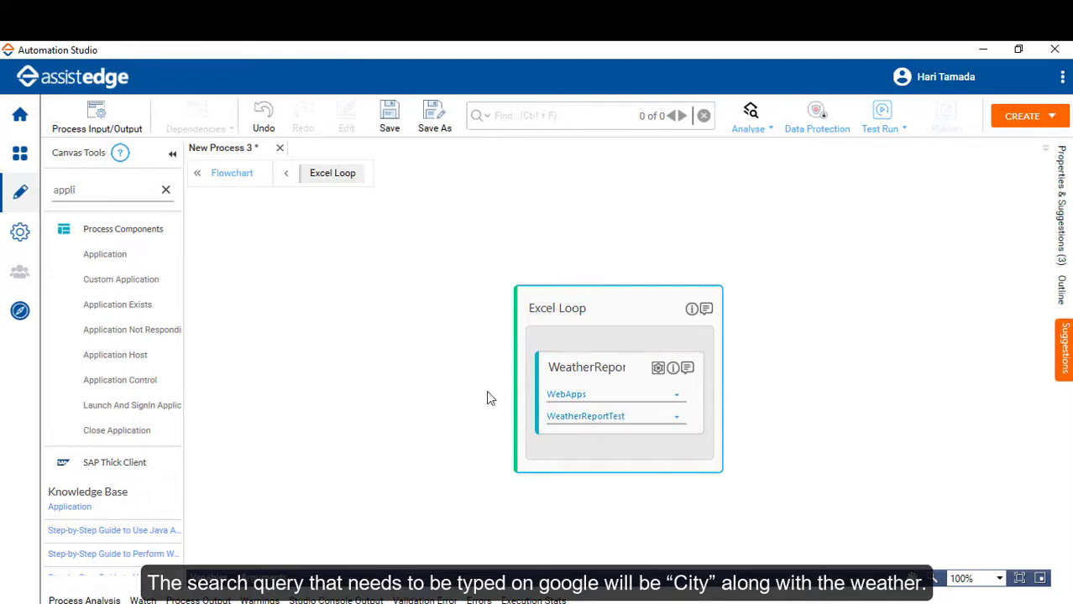
double_click(87, 201)
type("assign")
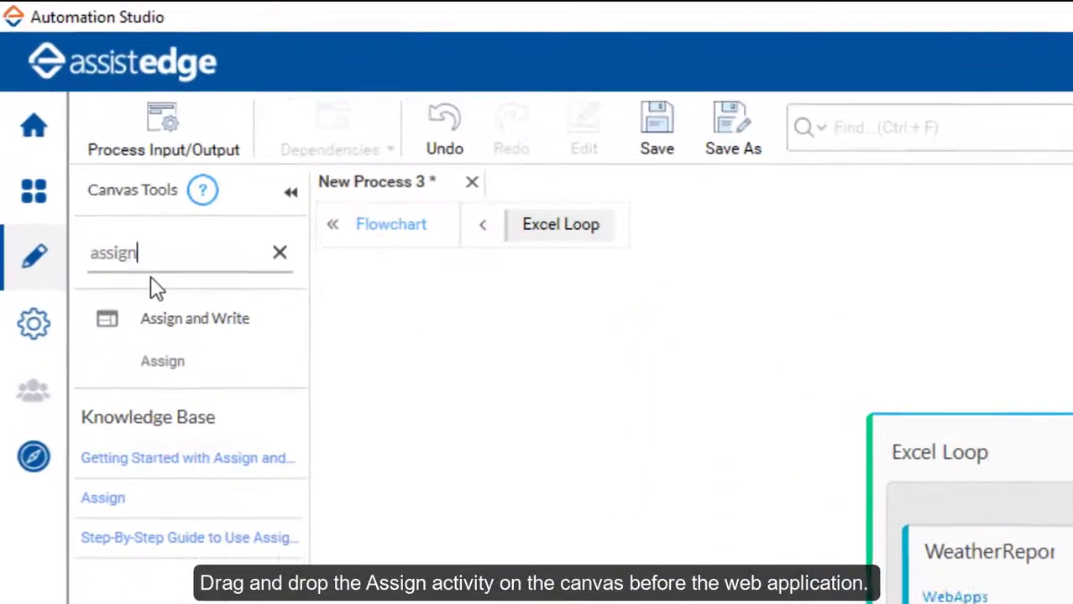
left_click_drag(162, 361, 1000, 524)
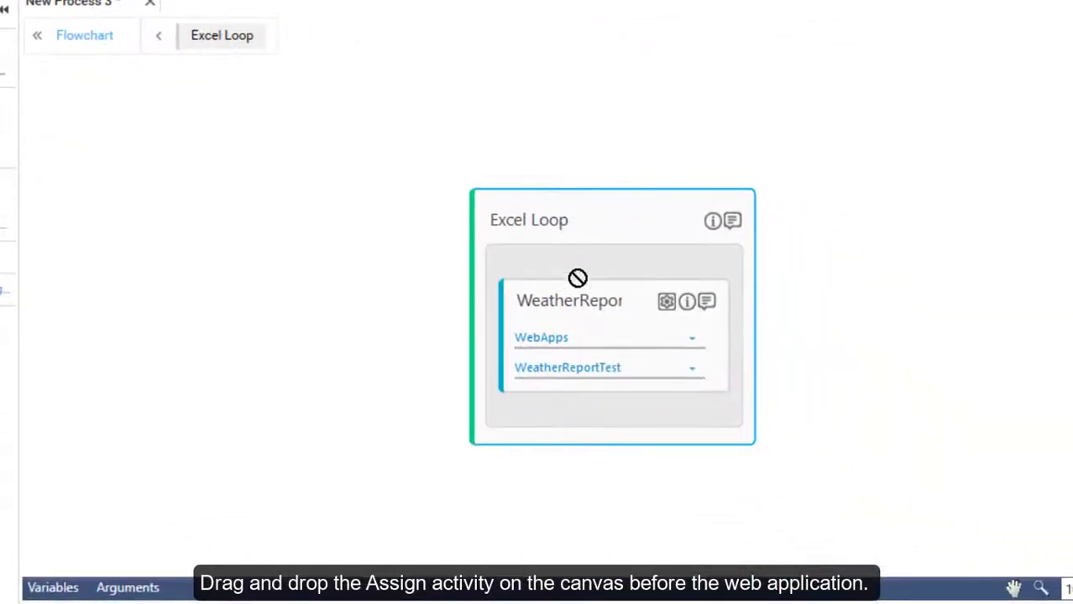
left_click_drag(578, 278, 596, 264)
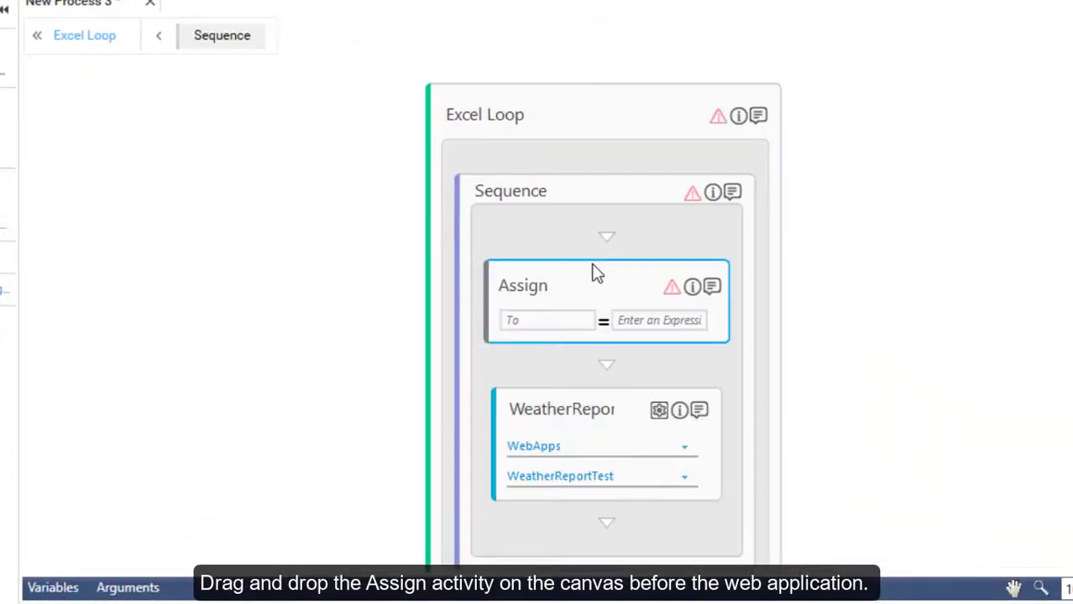
Step: Set the Assign activity to give City the expression City + "weather"
left_click(517, 320)
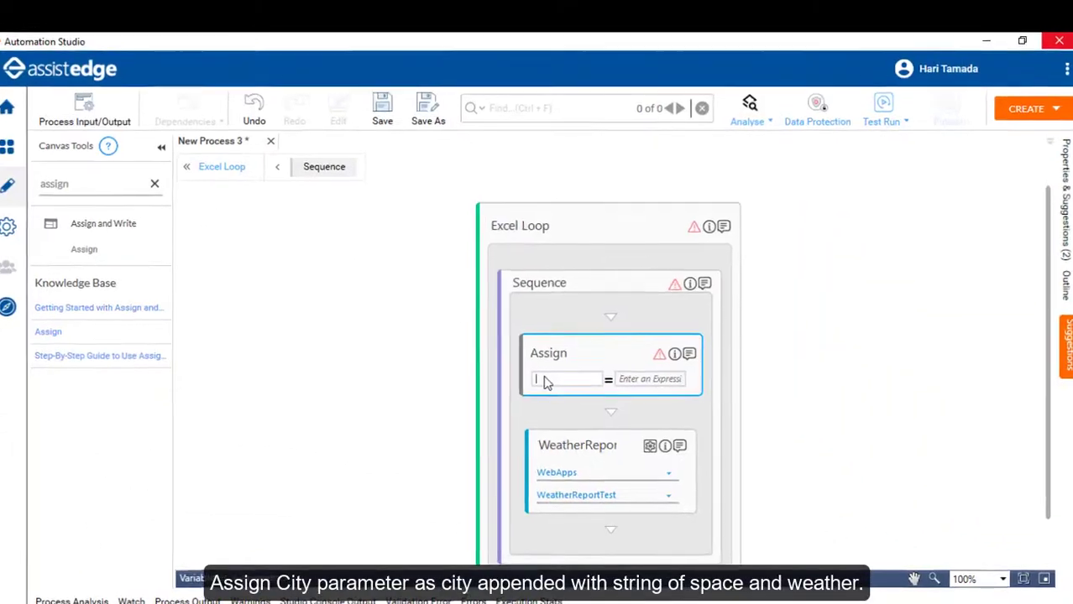
type("city")
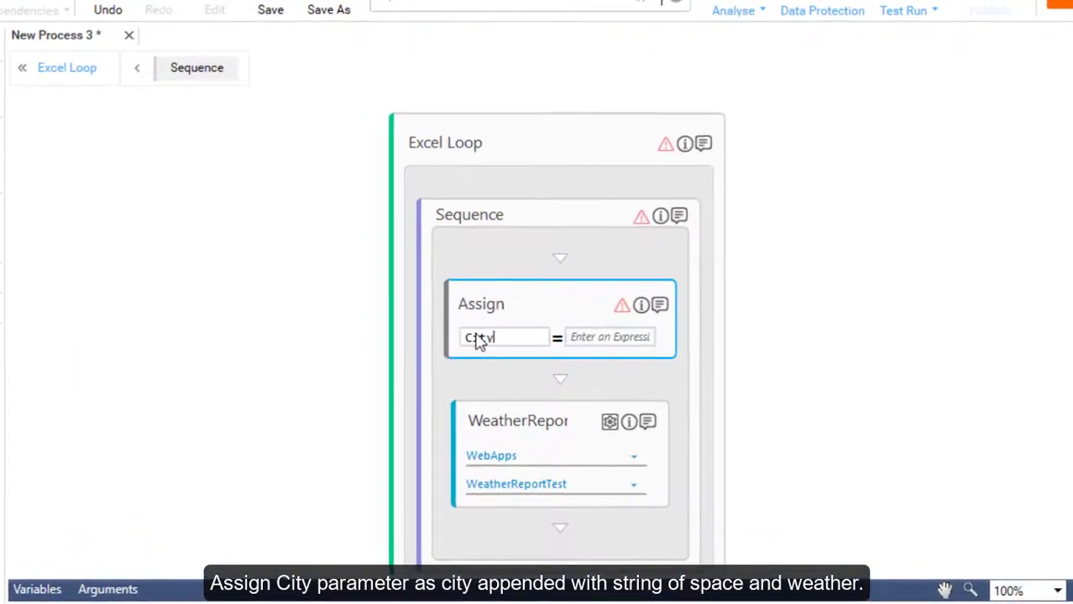
left_click(578, 336)
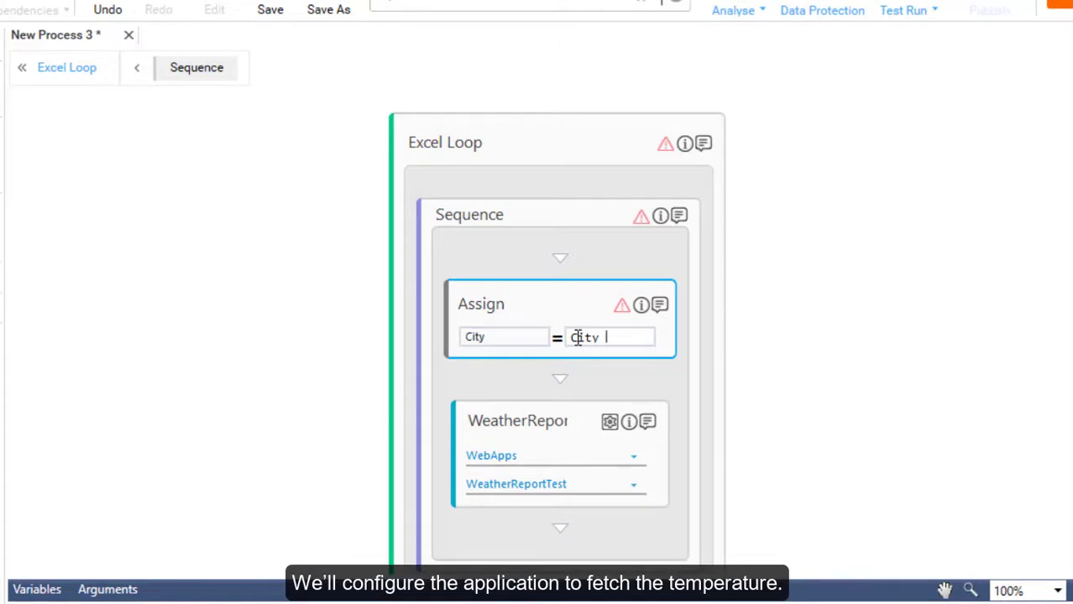
type("City + \"we")
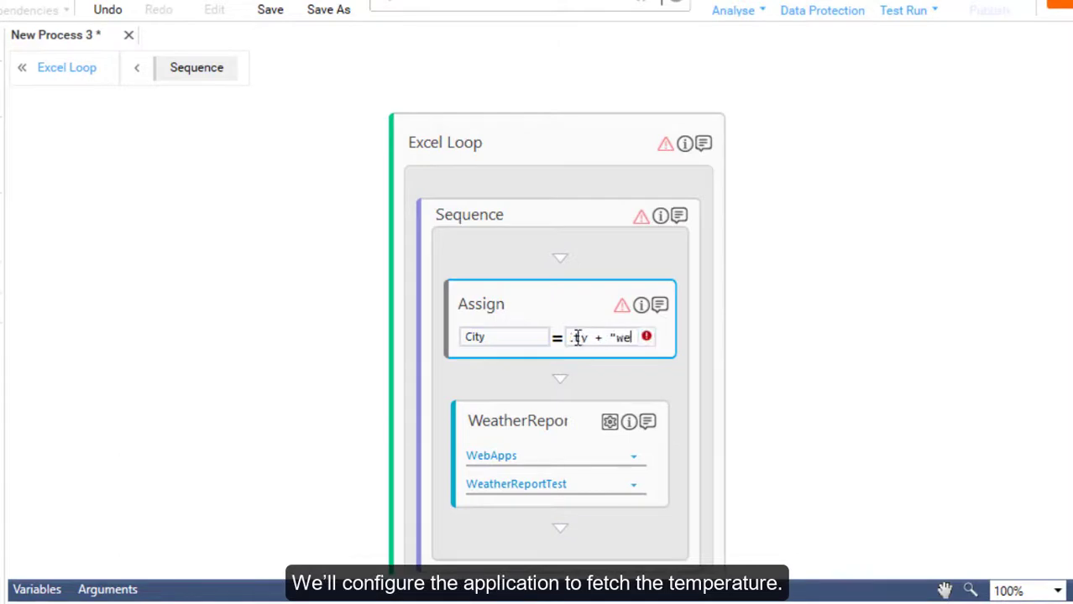
type("ather\"")
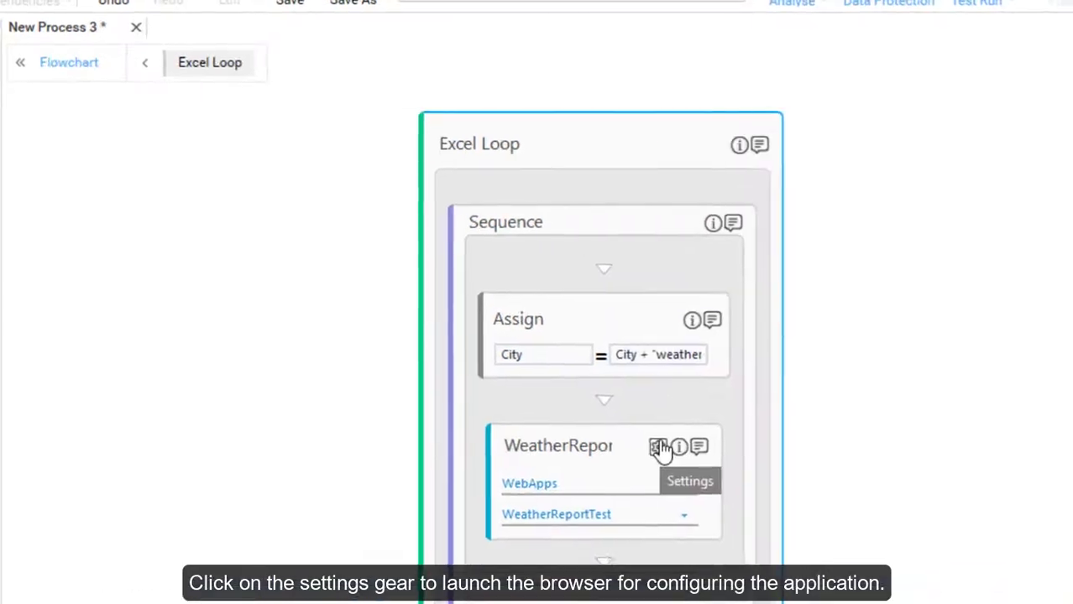
Step: Launch the web application's configuration and save a Set Value field for the Google search box with City as input source, named Search city
left_click(658, 447)
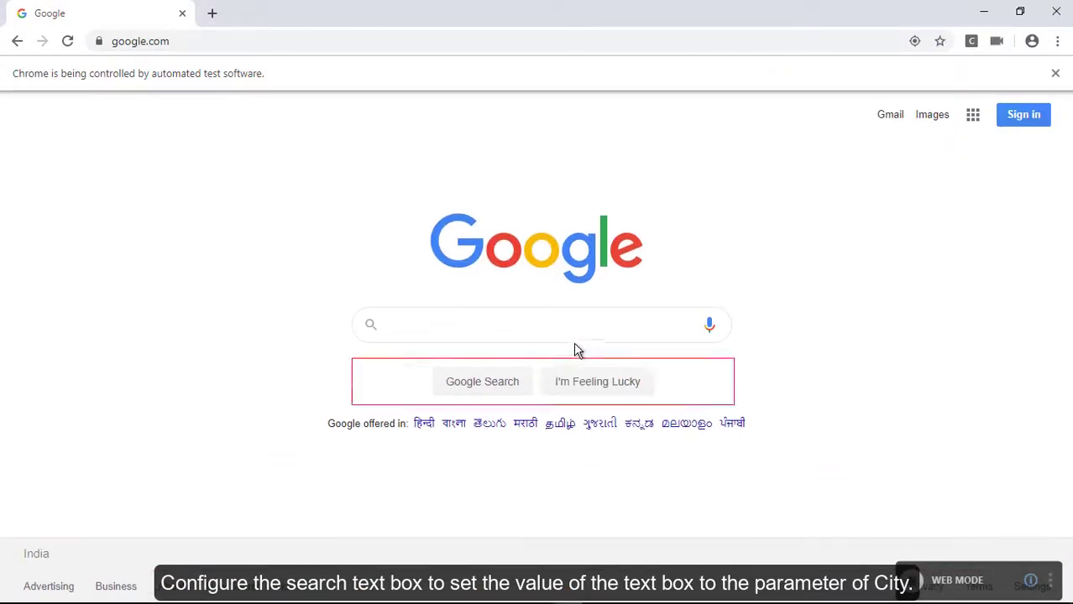
left_click(550, 329)
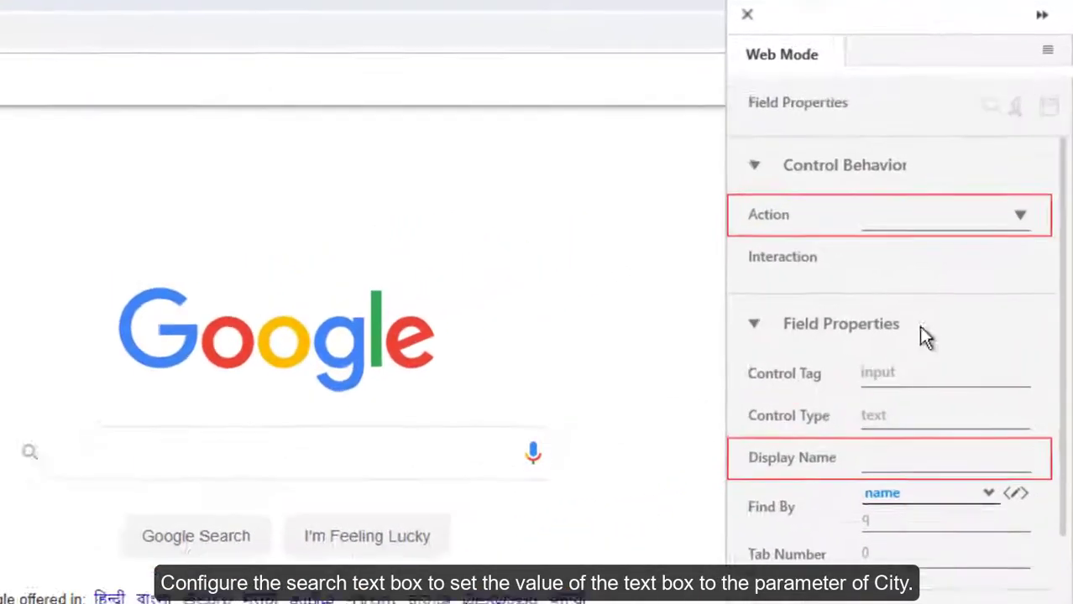
left_click(1020, 176)
left_click(957, 381)
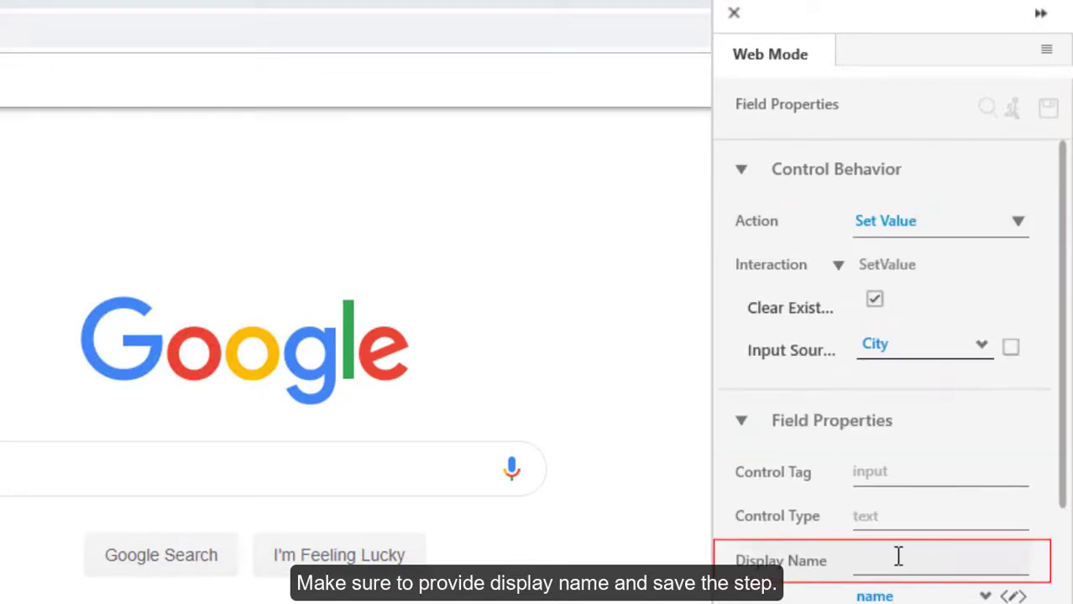
left_click(898, 560)
type("Search city")
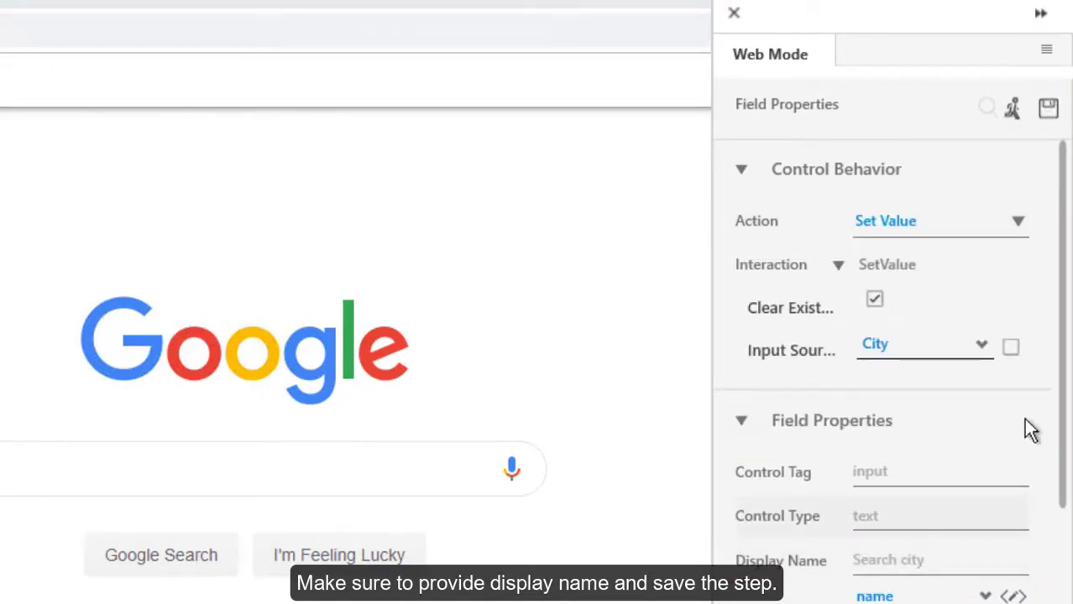
left_click(1048, 108)
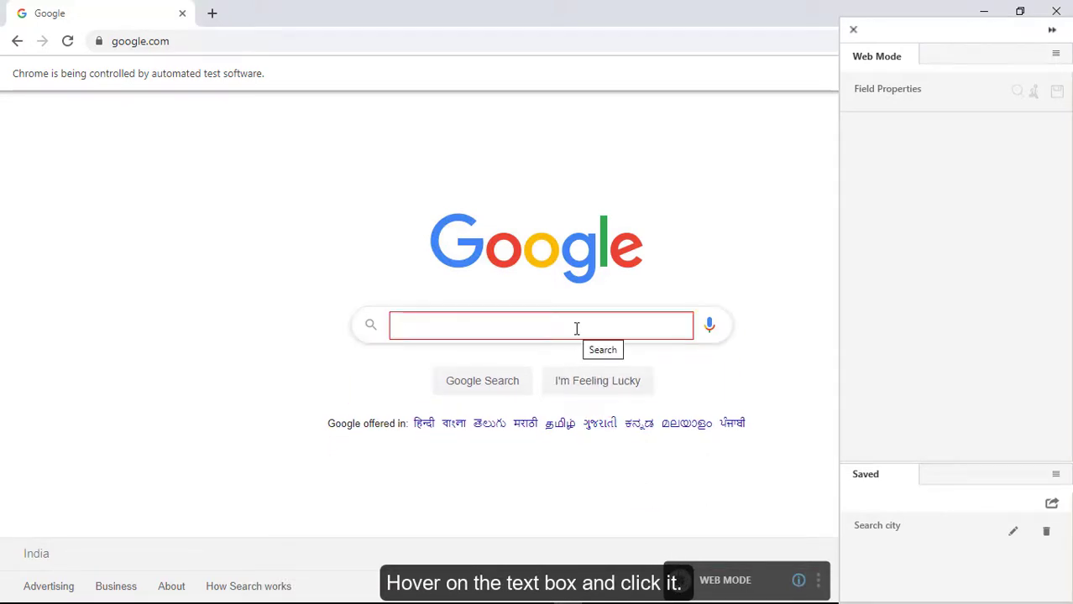
Step: Configure a Send Keys action on the Google search box with the Enter key and a keystroke count of 1
left_click(544, 344)
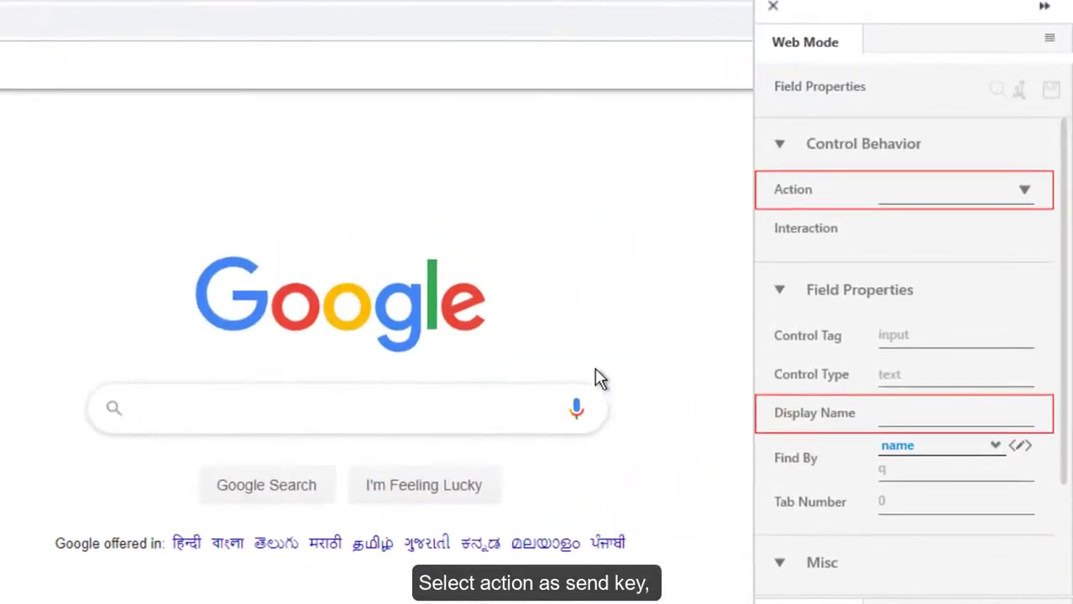
left_click(1012, 190)
scroll(997, 261, "down", 2)
left_click(927, 440)
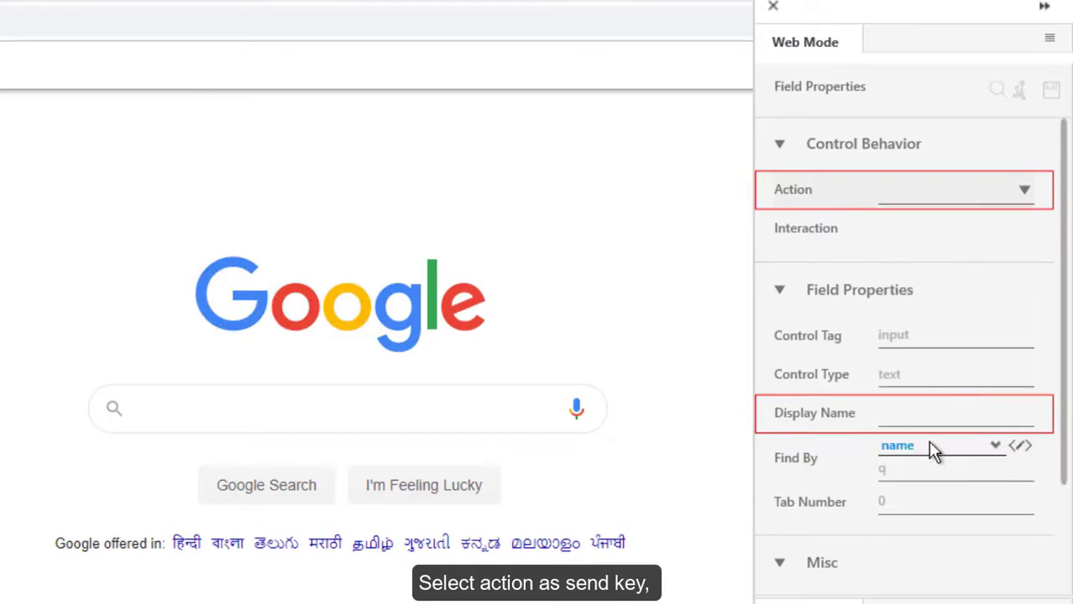
left_click(1020, 267)
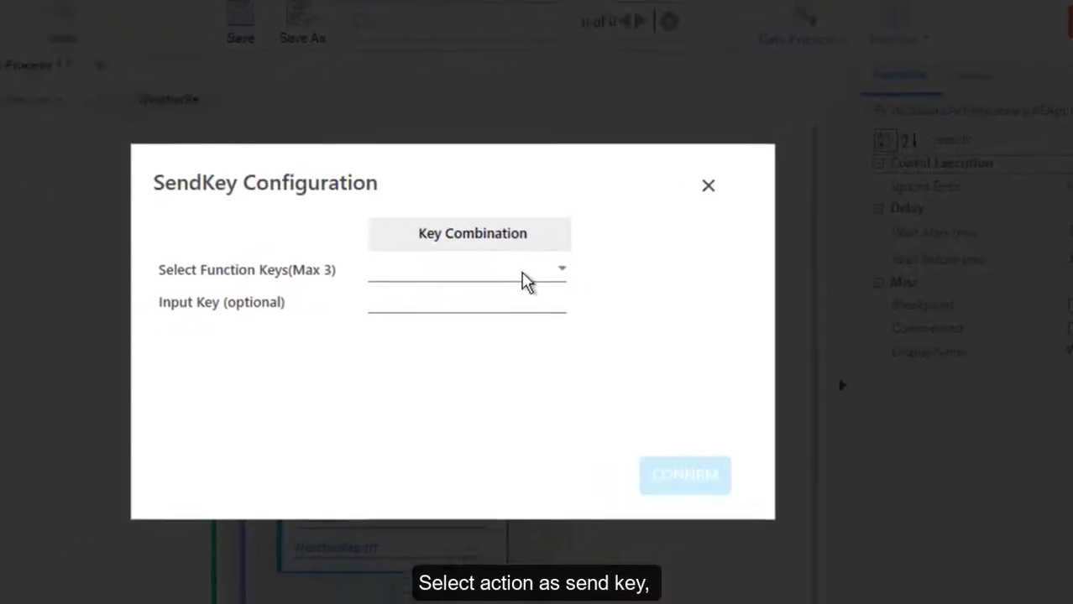
left_click(606, 244)
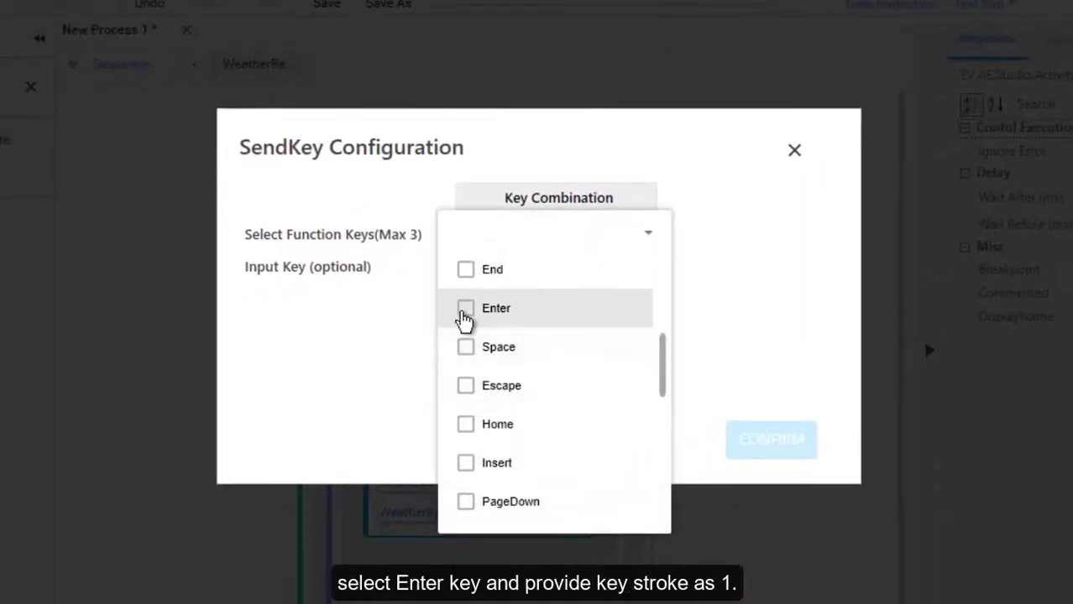
left_click(465, 312)
left_click(733, 367)
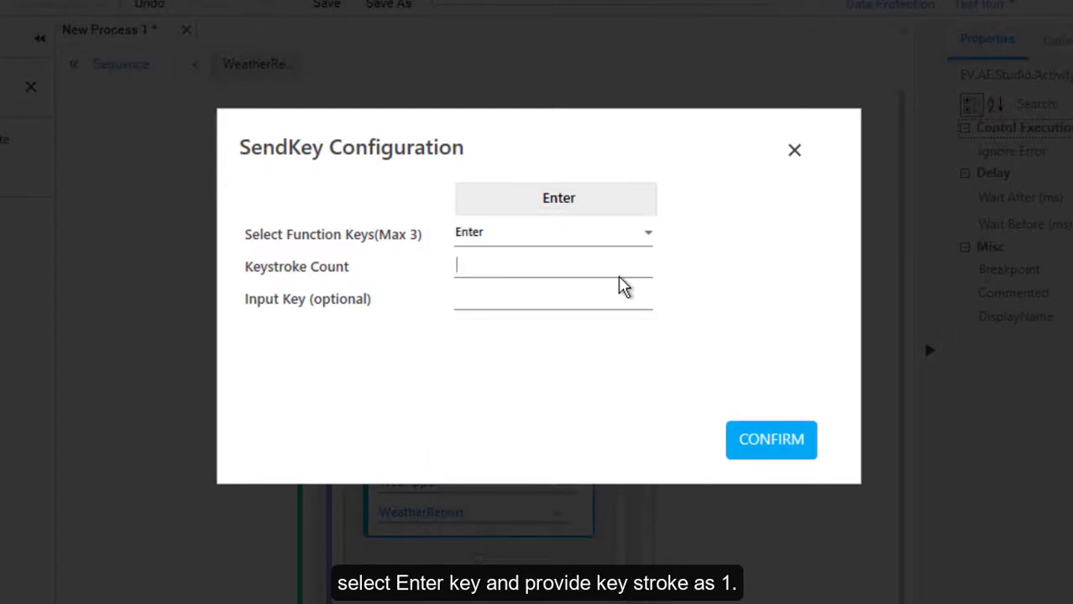
type("1")
left_click(789, 443)
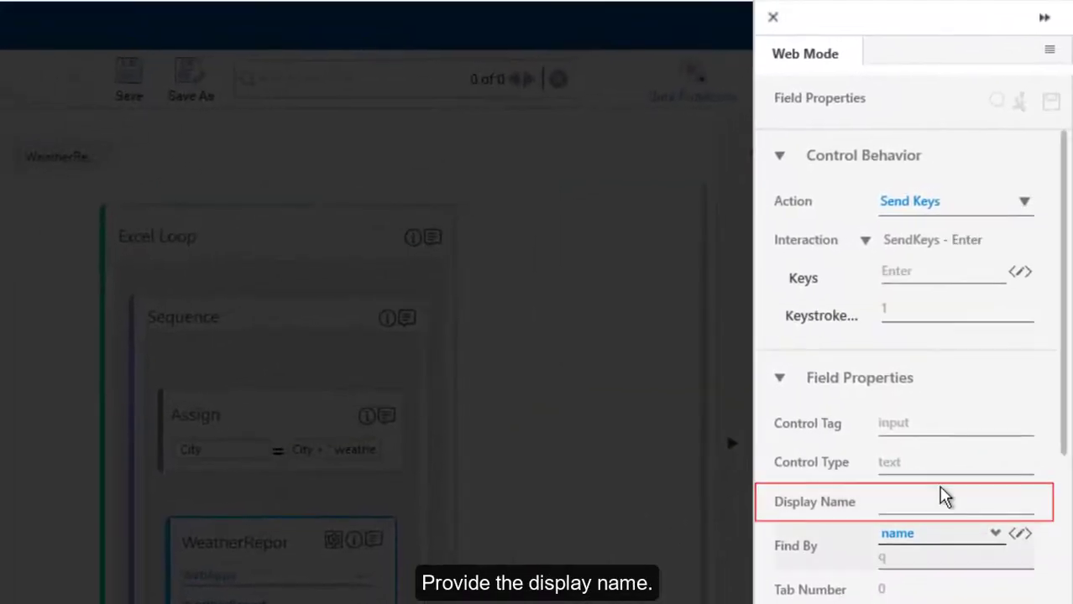
Step: Give the Send Keys field the display name Hit Enter and save it
left_click(920, 502)
type("Hit Enter")
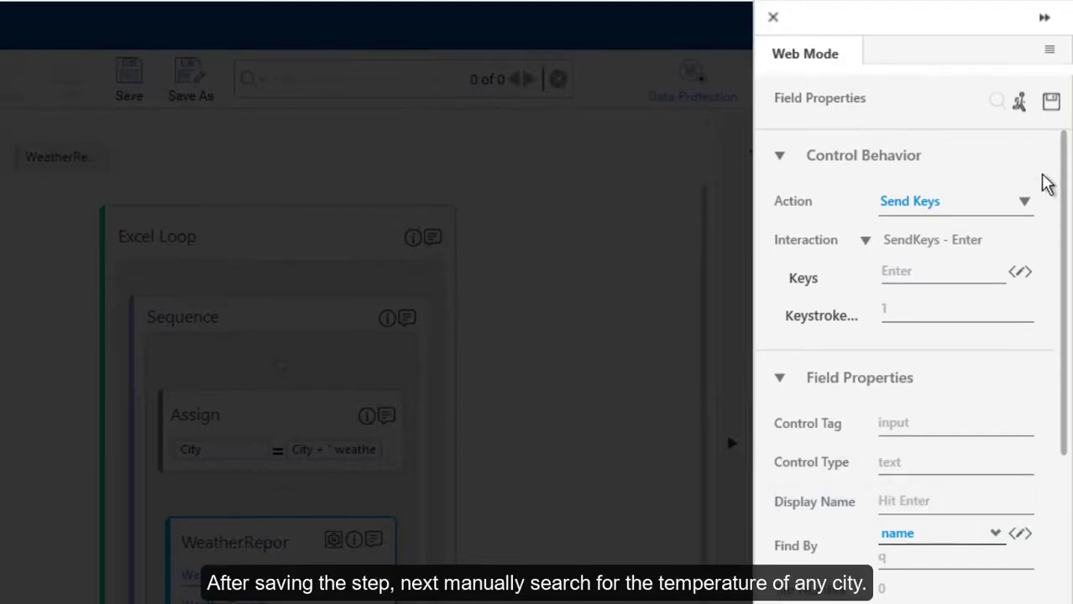
left_click(1052, 106)
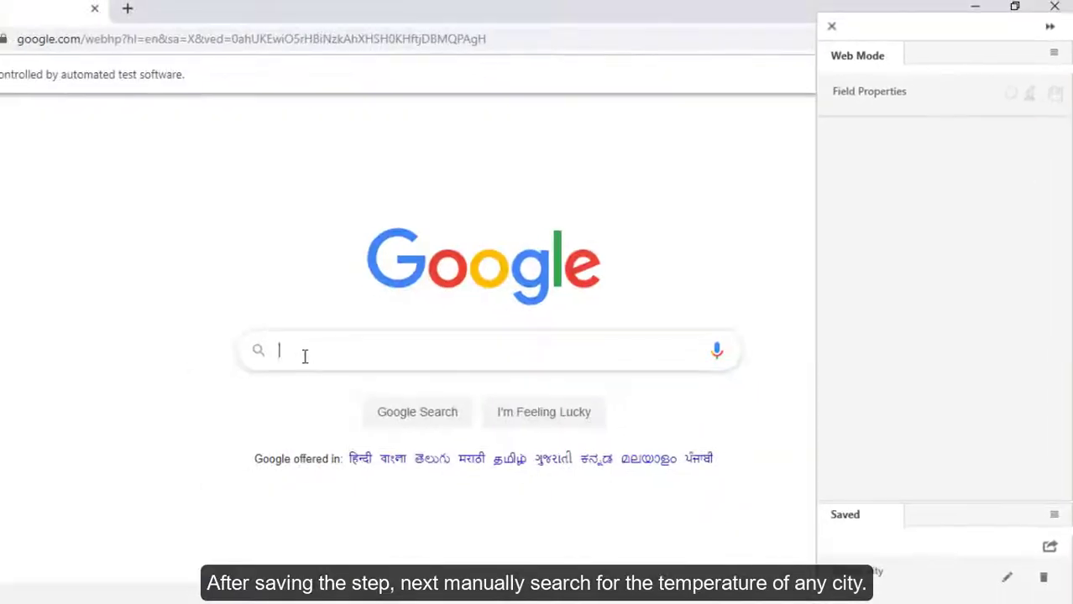
Step: Search Google for new york weather in the browser being configured
left_click(370, 327)
type("new ")
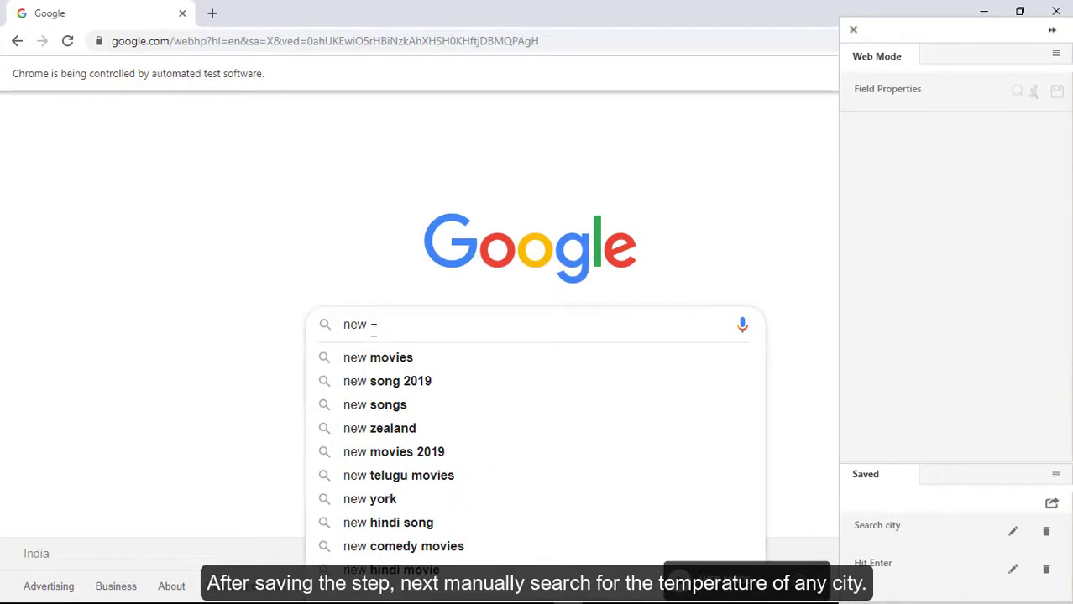
type("york we")
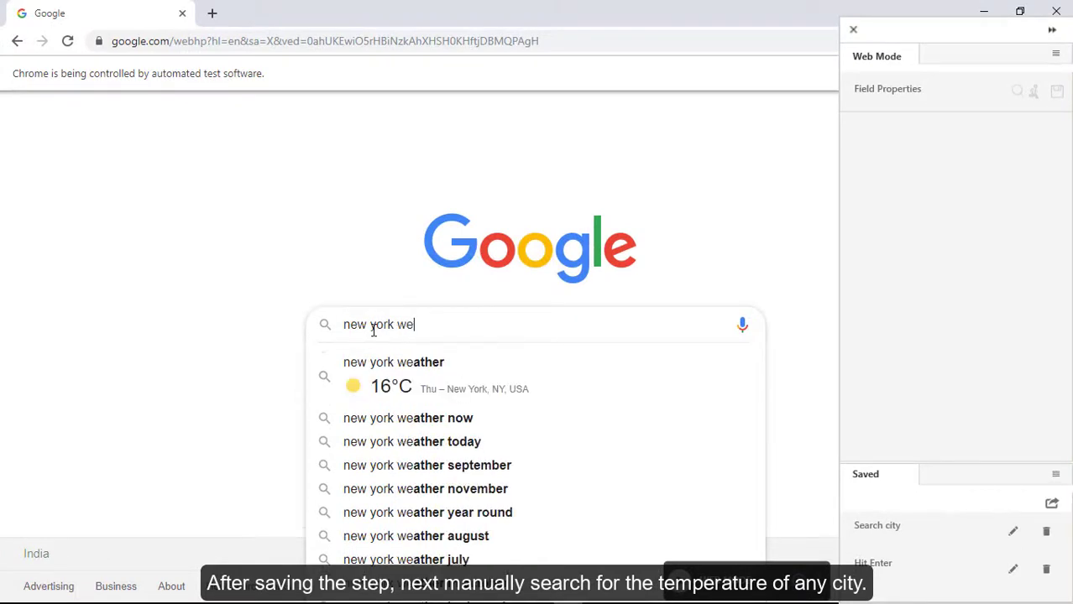
type("ather")
key("Return")
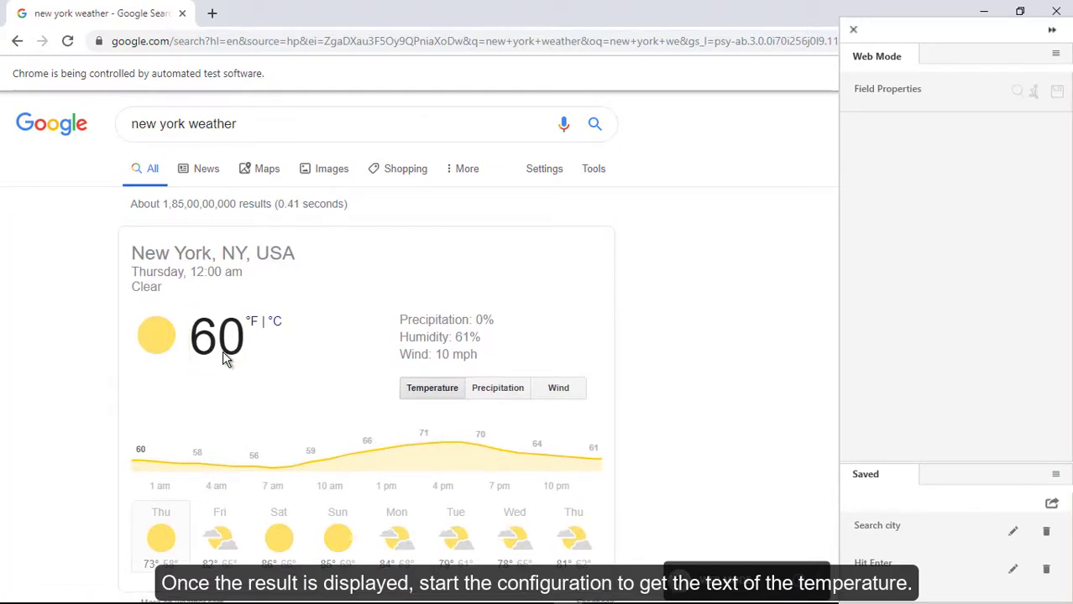
Step: Configure Get Text on the current temperature value with variable name Temperature and display name Get weather, and save the field
left_click(1028, 166)
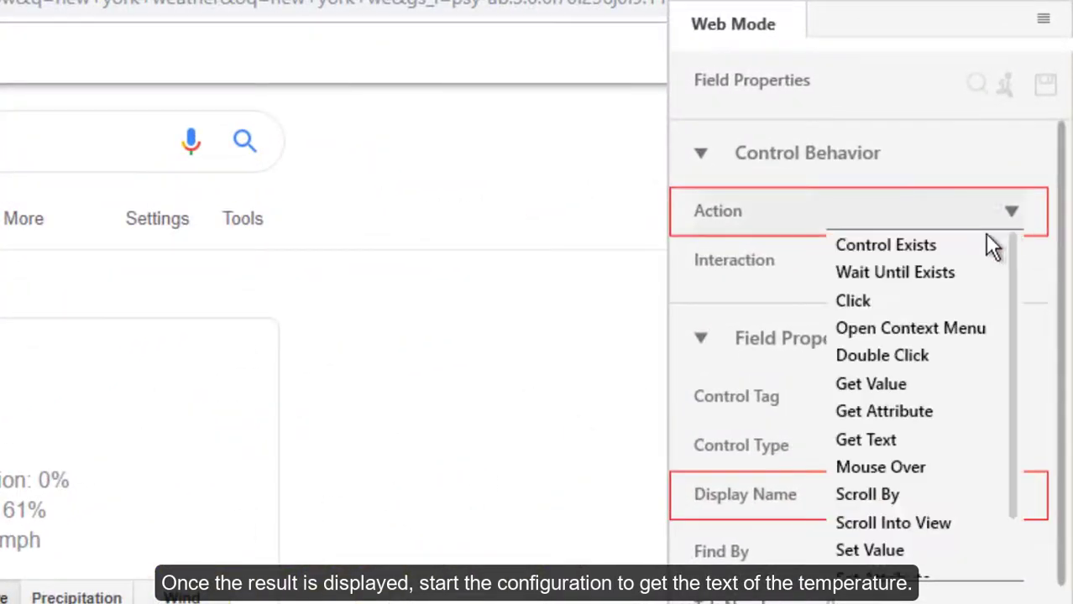
left_click(886, 440)
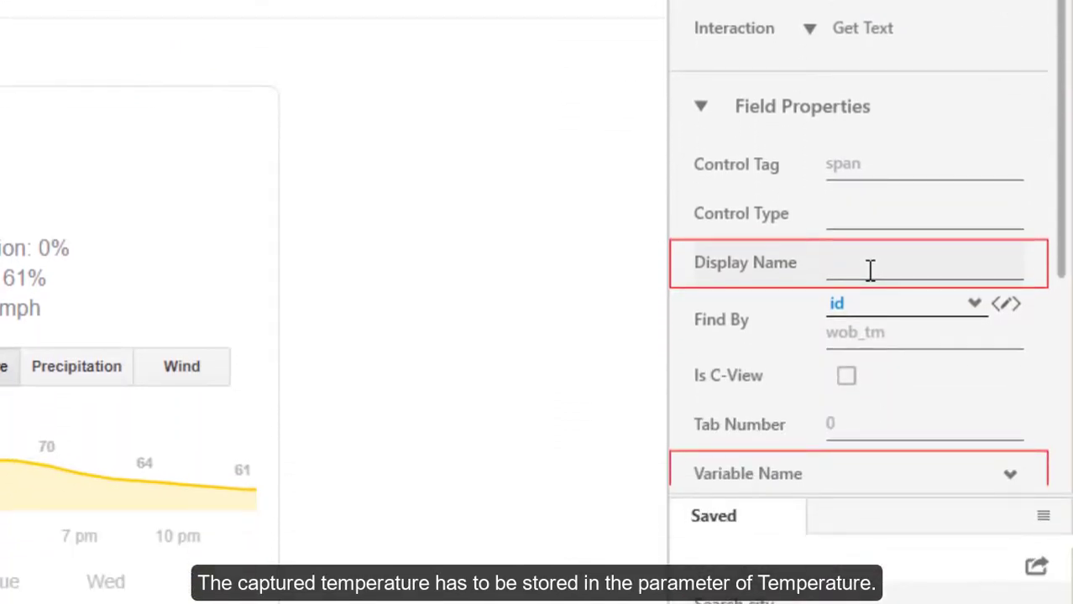
scroll(1054, 152, "down", 1)
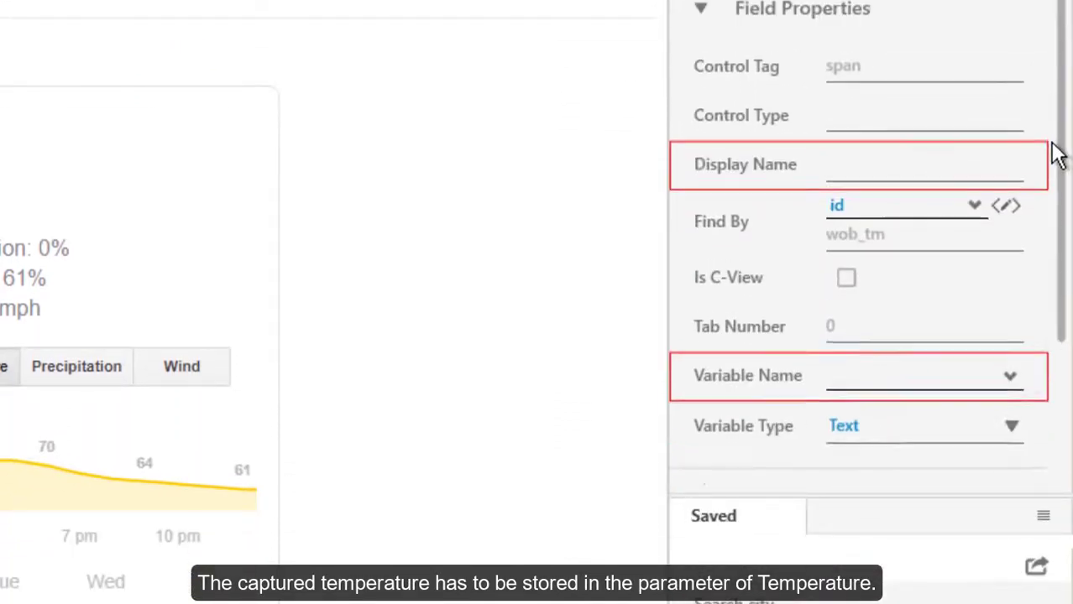
left_click(1009, 360)
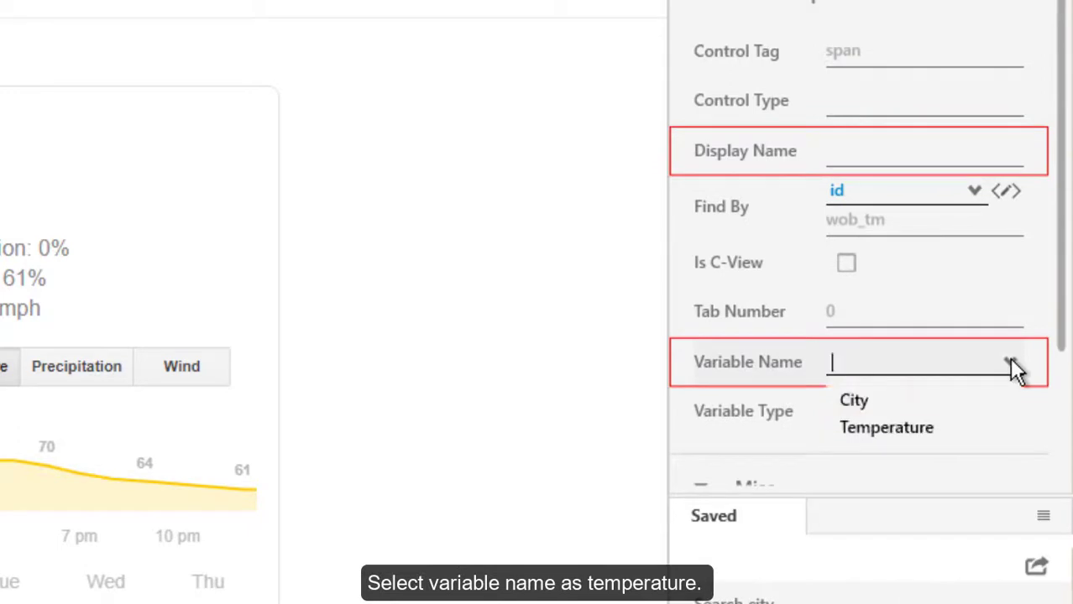
left_click(919, 429)
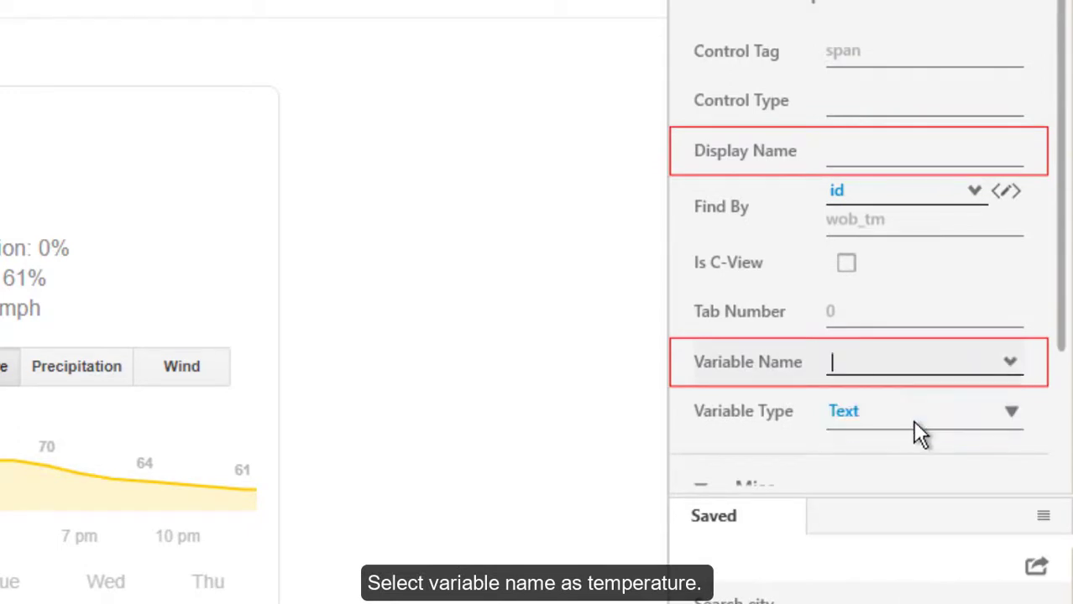
left_click(906, 151)
type("Get weather")
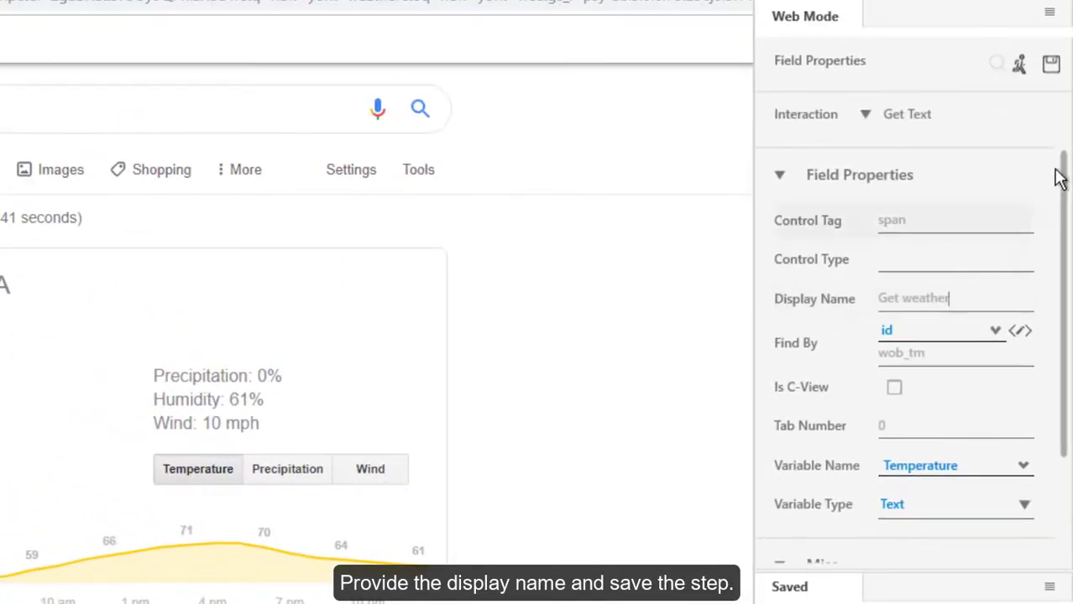
left_click(1052, 67)
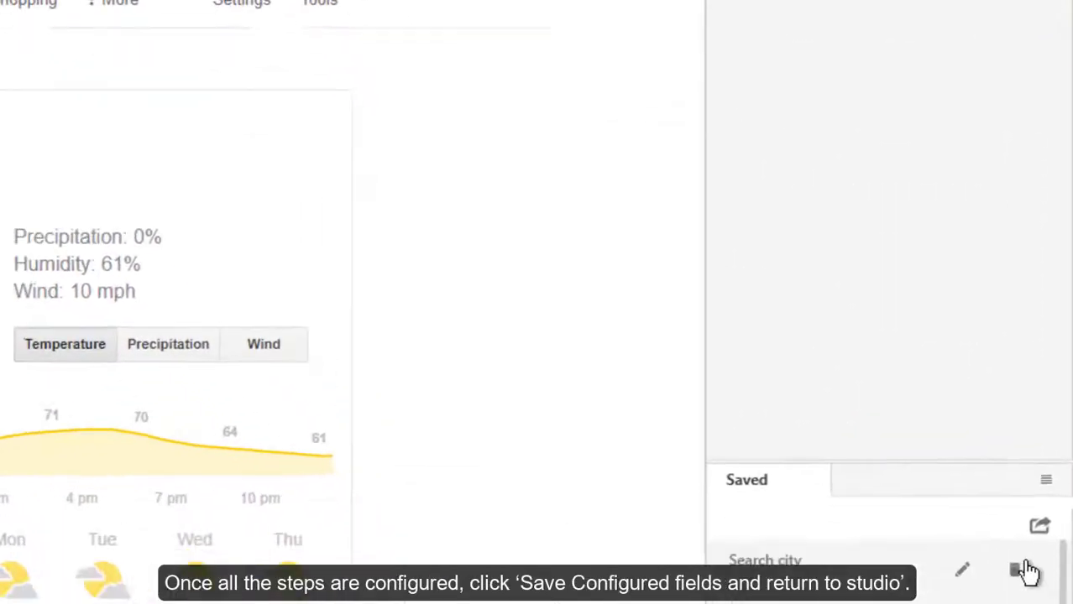
Step: Save the configured fields and return to the studio, acknowledging the caution message
scroll(1060, 578, "down", 2)
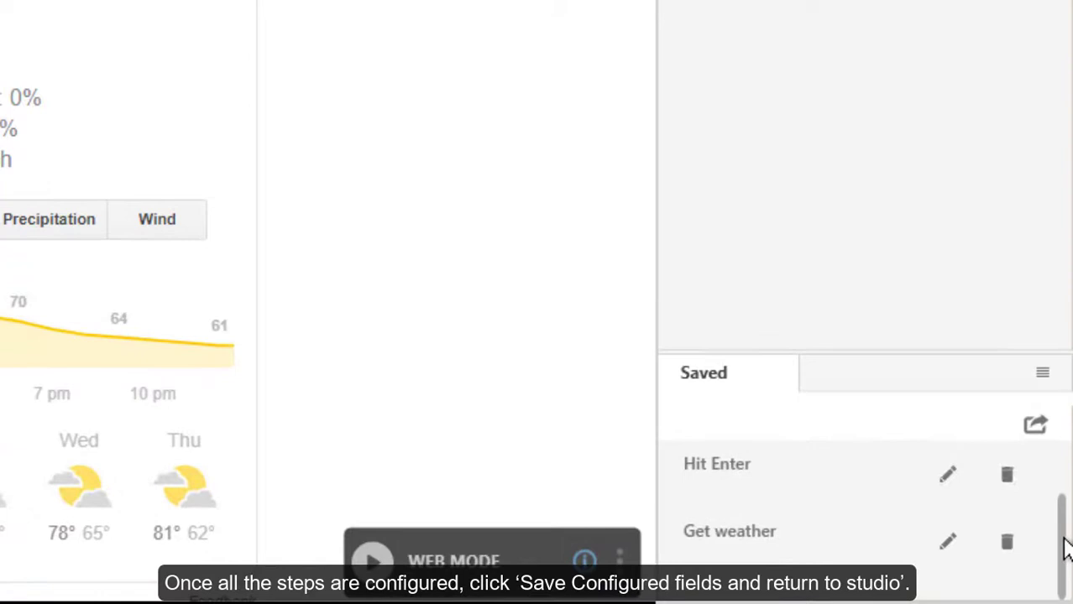
left_click(1035, 425)
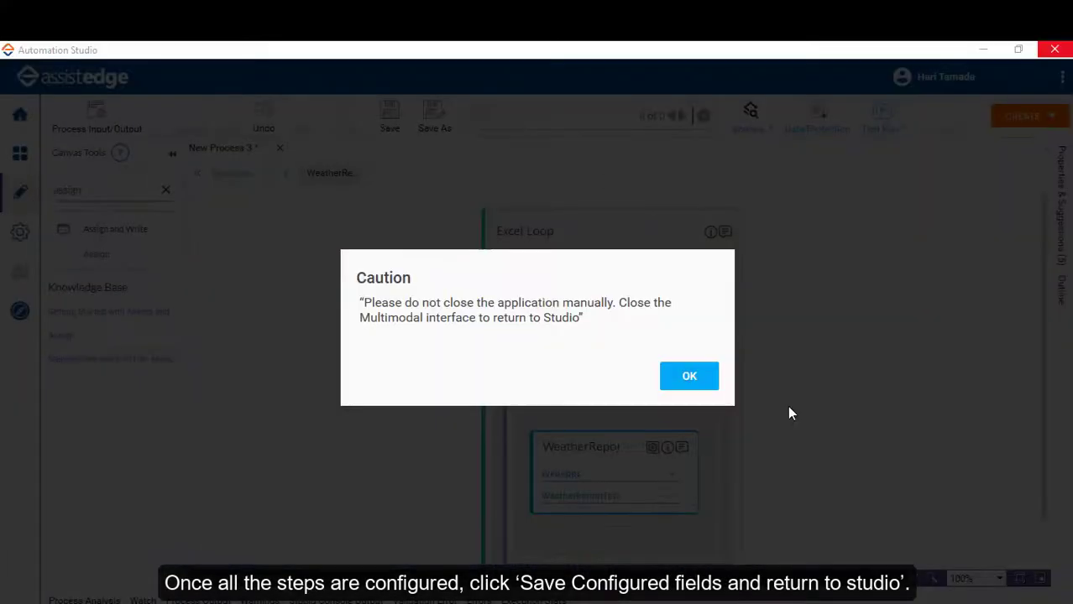
key("Return")
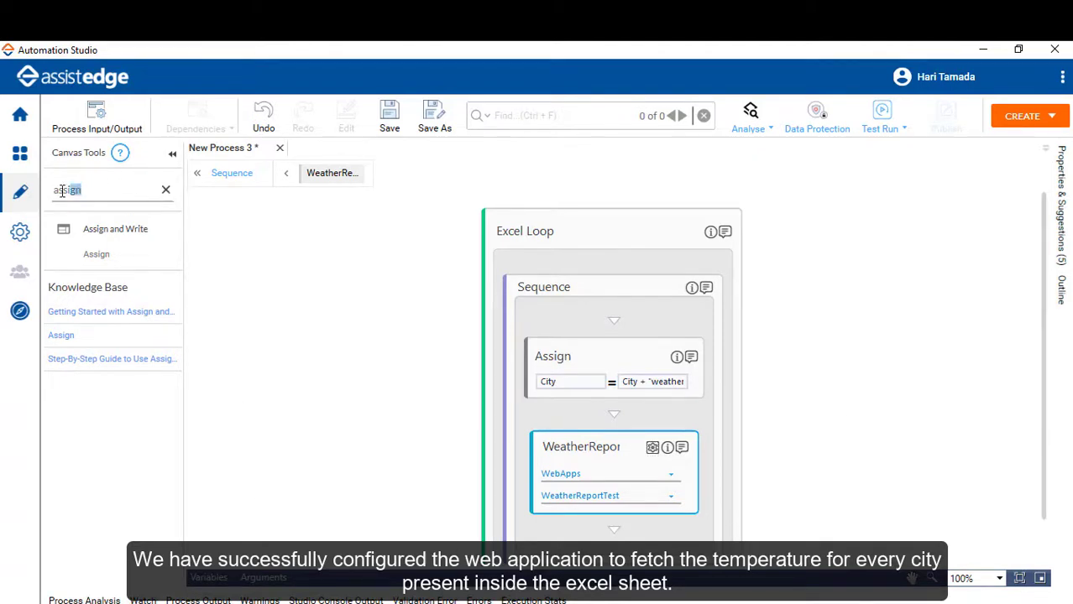
Step: Place a Write To Excel activity after the web application in the Excel Loop's sequence
type("write")
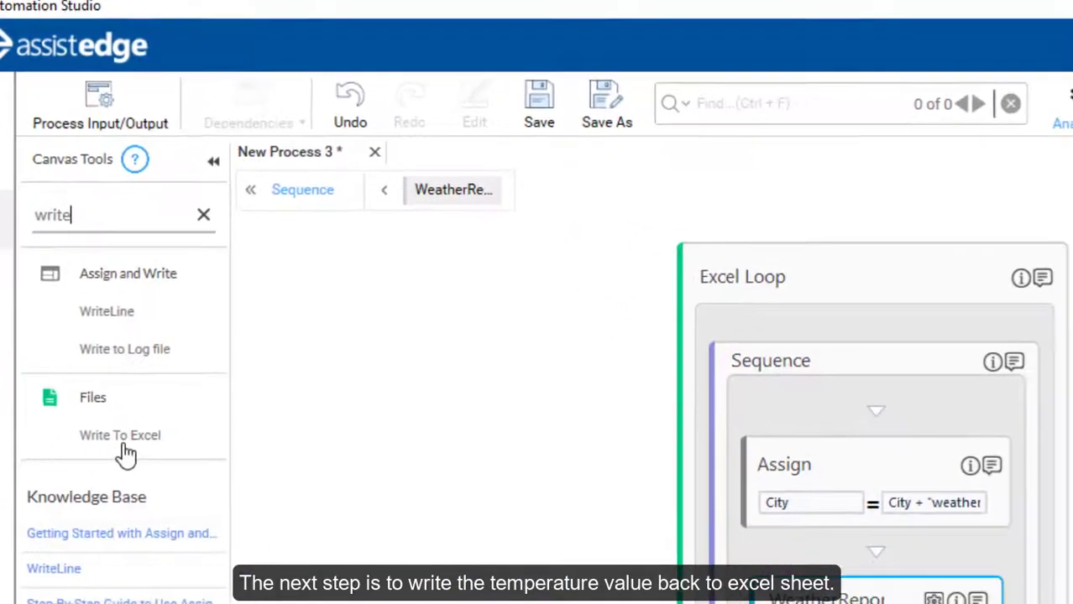
left_click_drag(168, 475, 857, 603)
left_click_drag(521, 511, 596, 450)
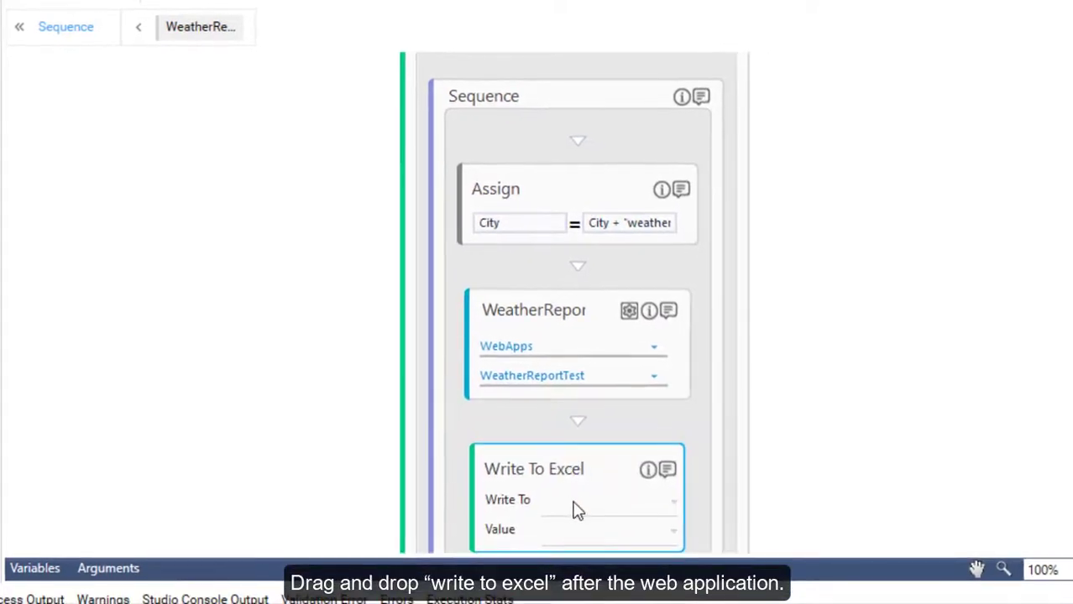
Step: Set the Write To Excel activity to write to the Temperature column with the Temperature argument as its value
left_click(577, 511)
left_click(596, 544)
left_click(599, 536)
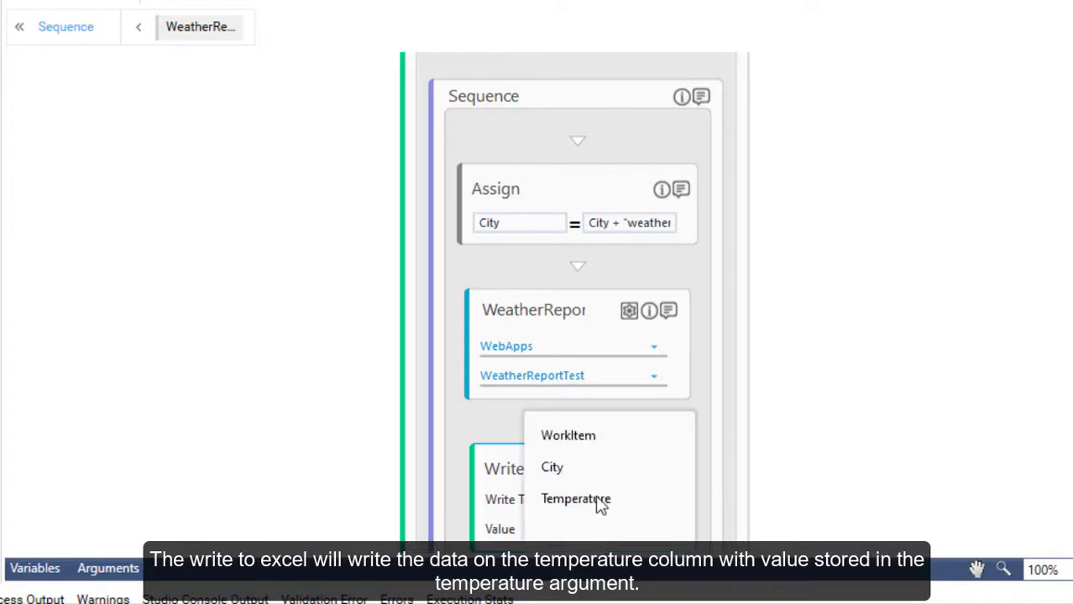
left_click(598, 500)
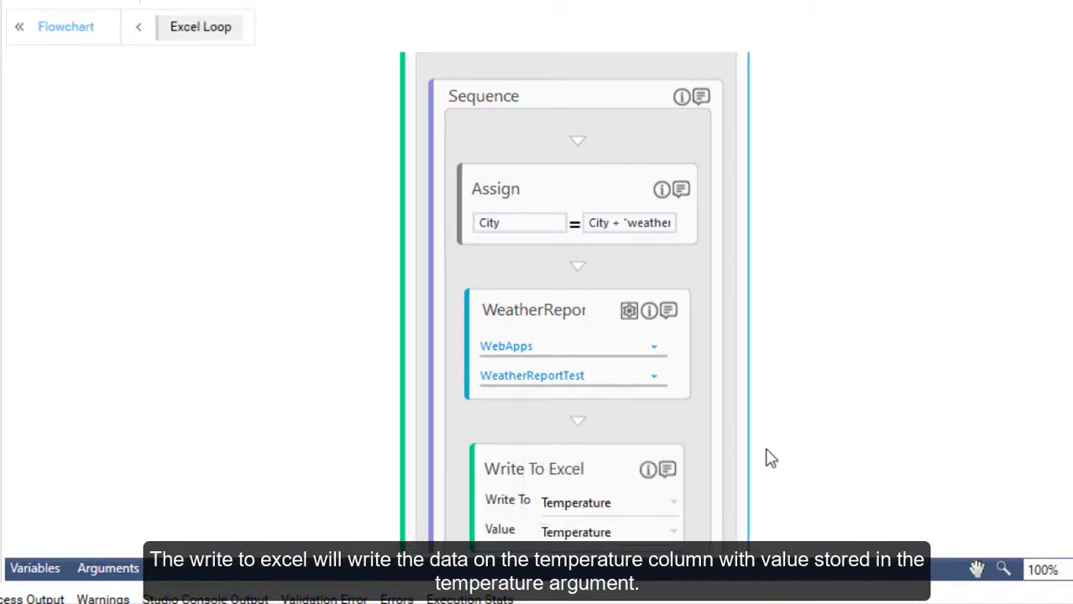
Step: Place an If activity after Write To Excel and set its condition to Temperature > "70"
scroll(243, 311, "down", 1)
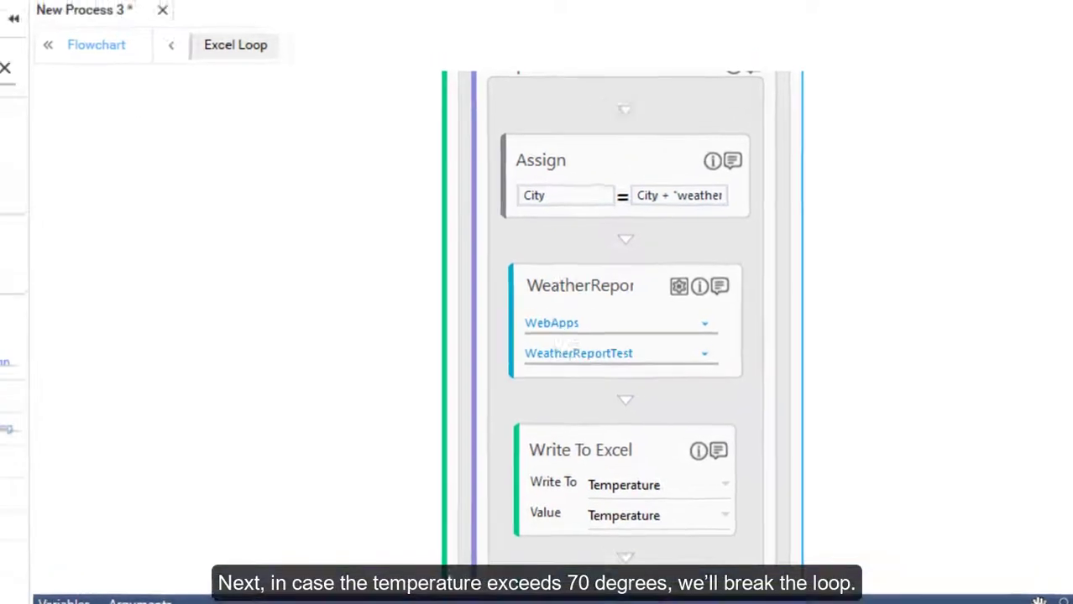
left_click_drag(99, 244, 56, 244)
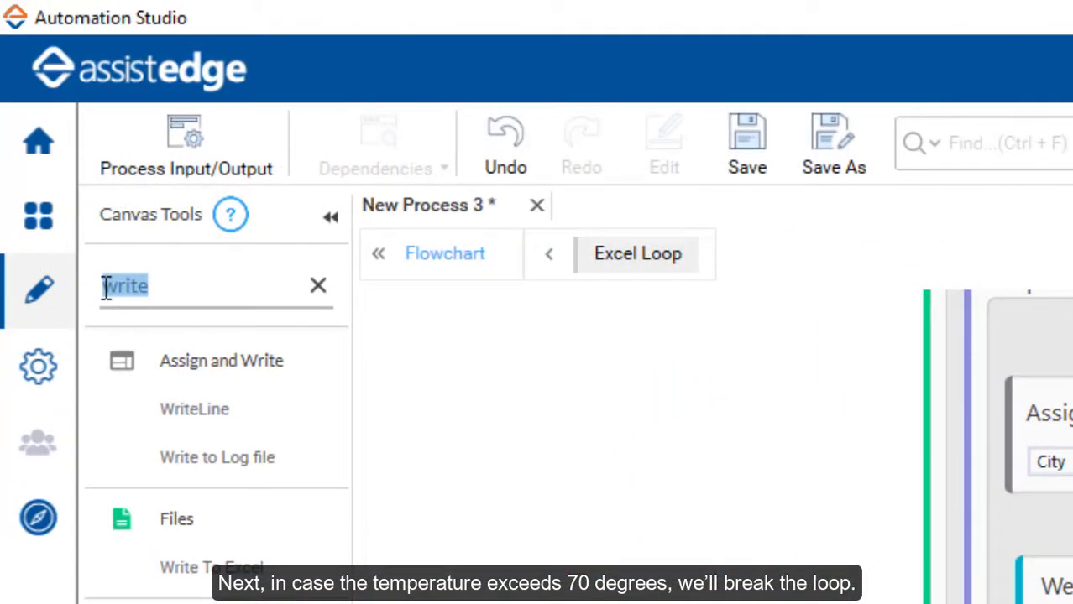
key("BackSpace")
type("if")
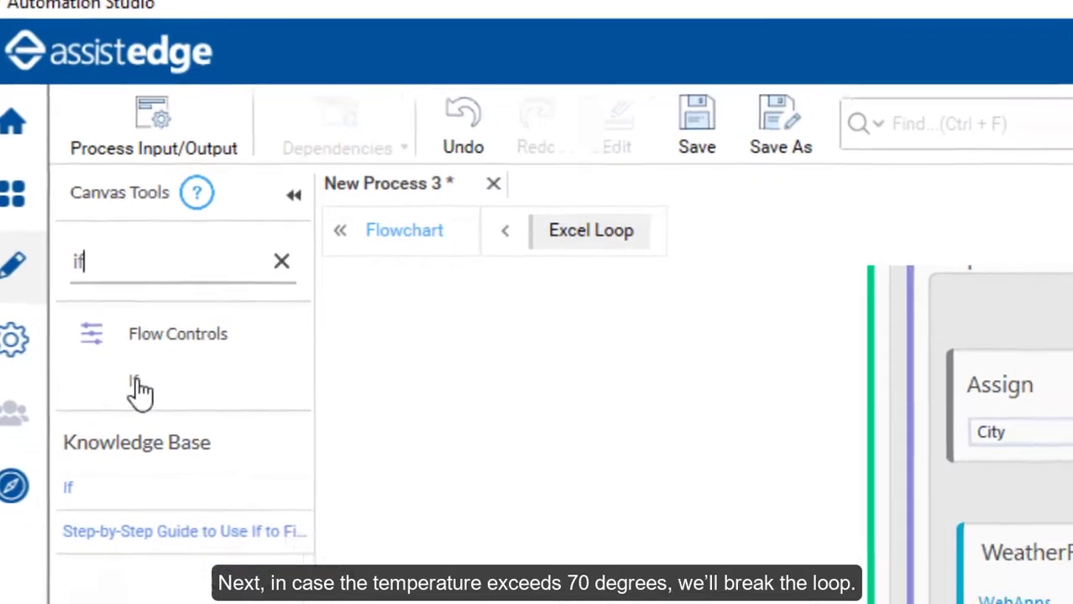
left_click_drag(140, 391, 591, 455)
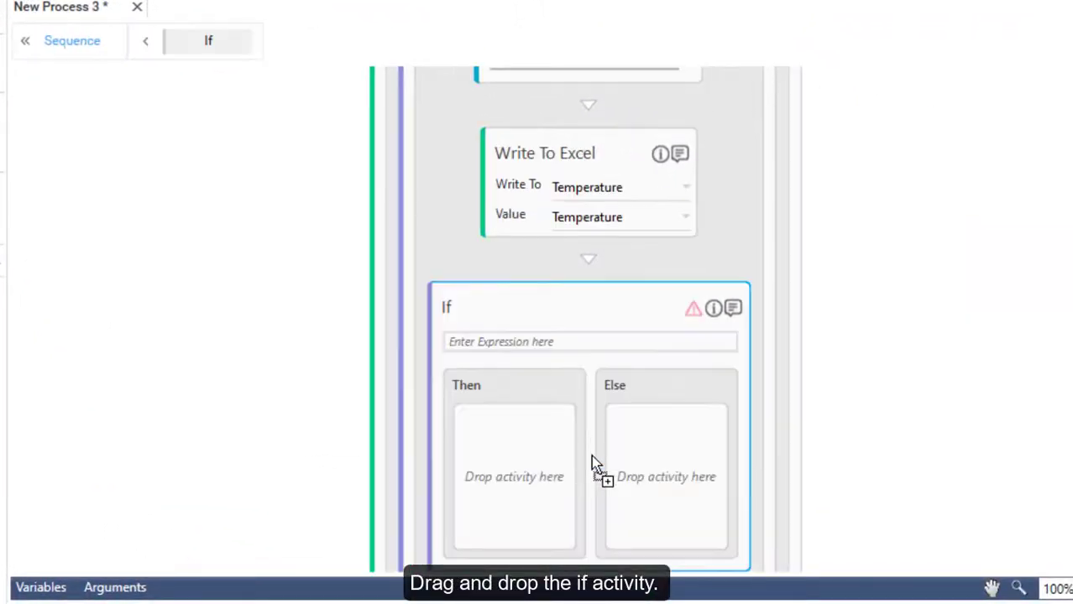
left_click(547, 344)
type("Temperature > \"70\"")
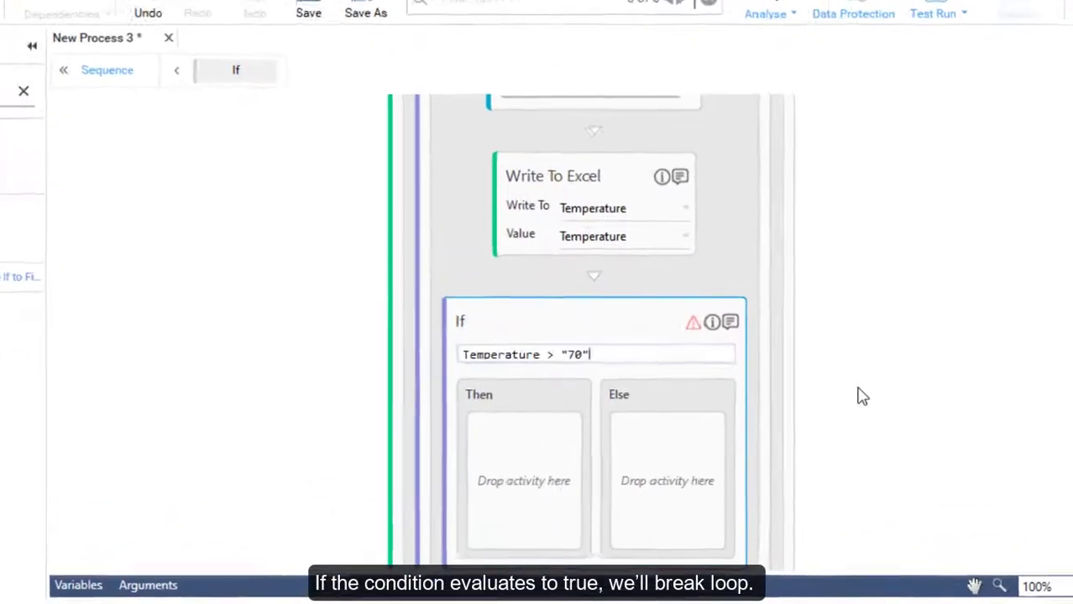
Step: Place a Break Loop activity in the Then block of the If activity
left_click(870, 387)
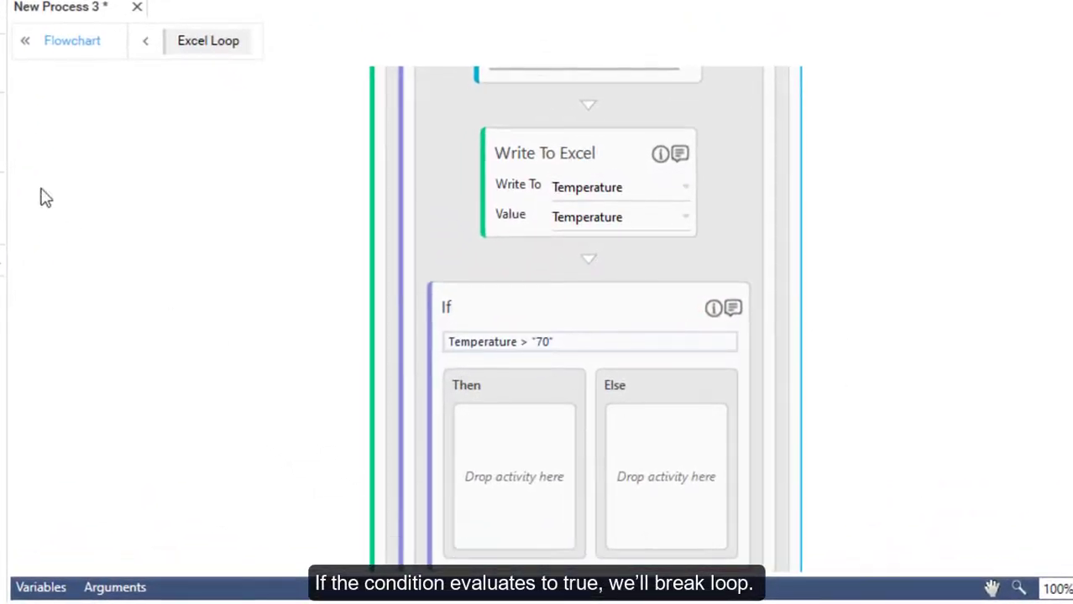
left_click(89, 191)
type("break")
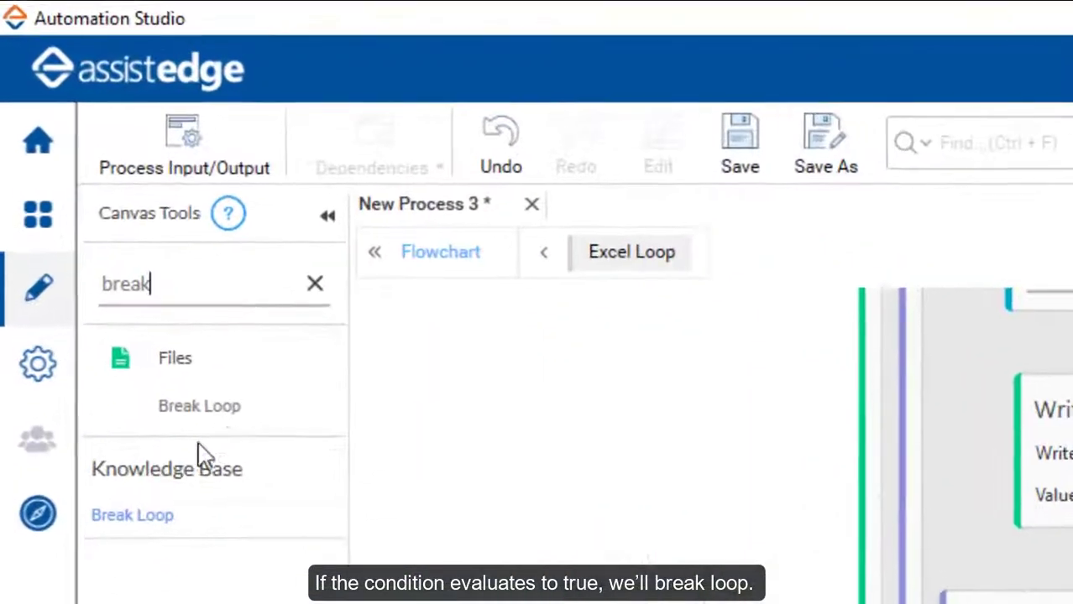
left_click_drag(117, 262, 764, 603)
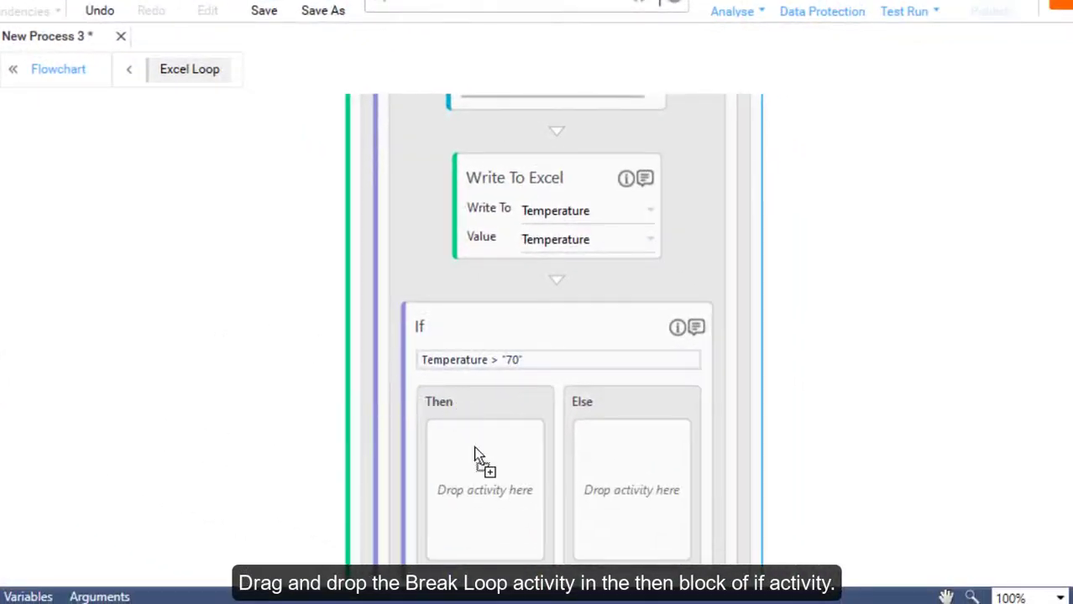
left_click_drag(473, 445, 473, 446)
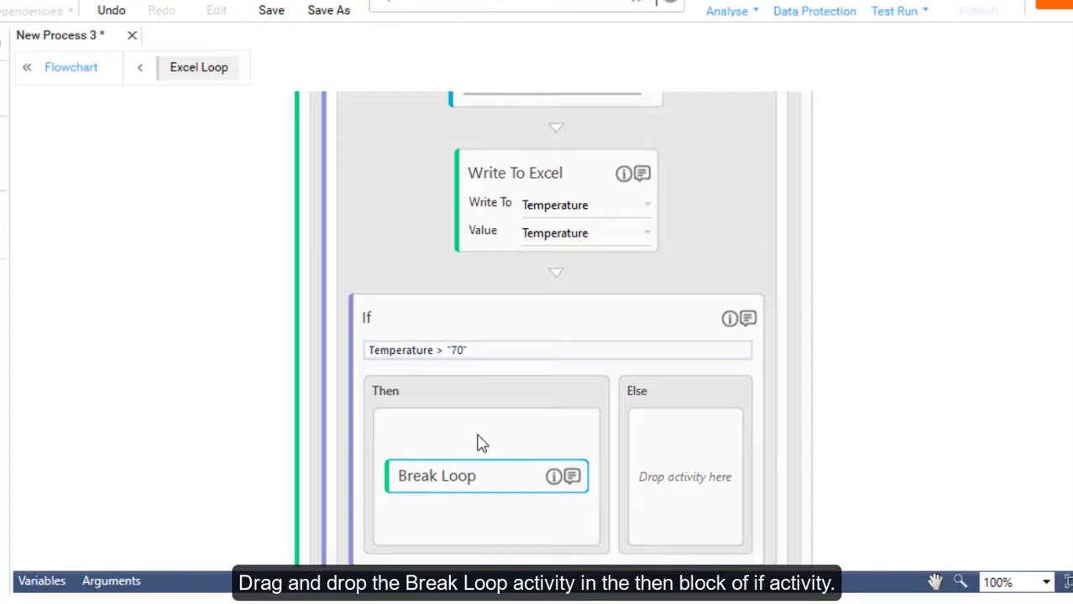
Step: Set up the test environment for the process and decline the Privacy Checkup offer in the launched browser
scroll(520, 446, "up", 4)
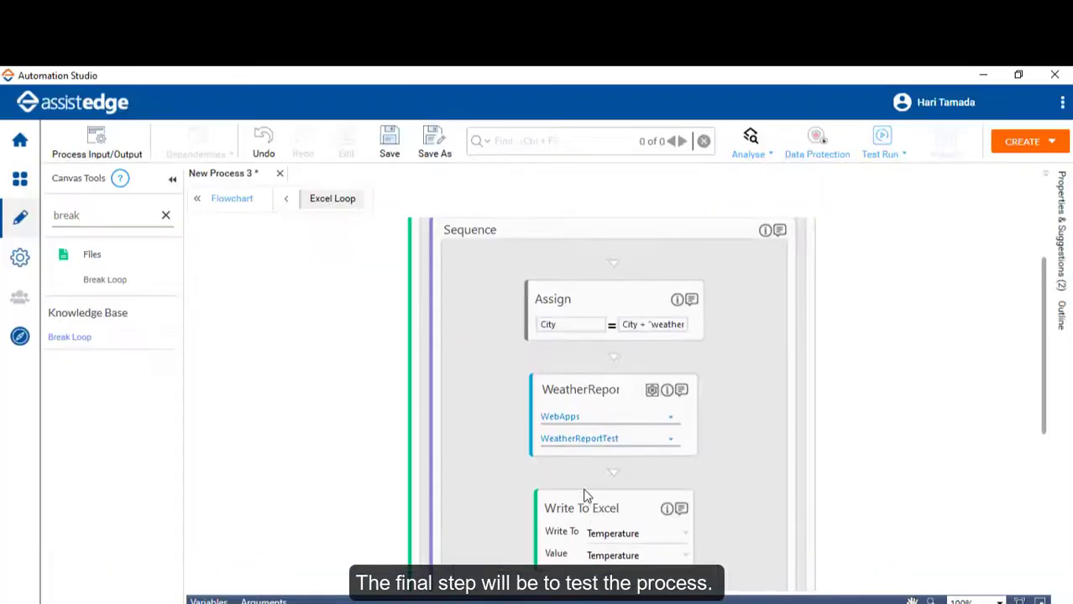
scroll(586, 496, "down", 5)
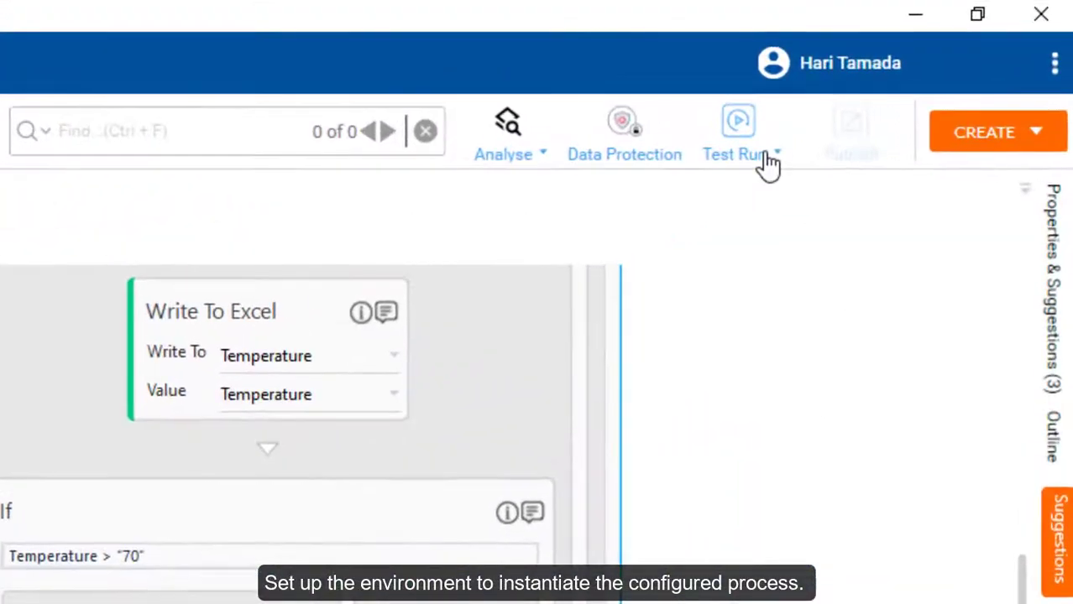
left_click(894, 130)
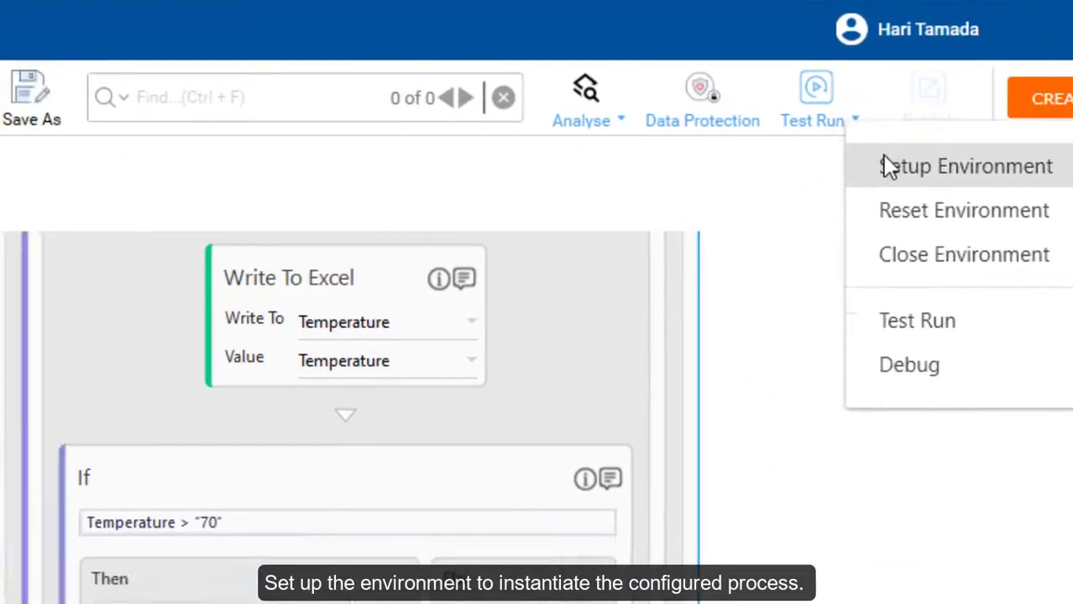
left_click(806, 199)
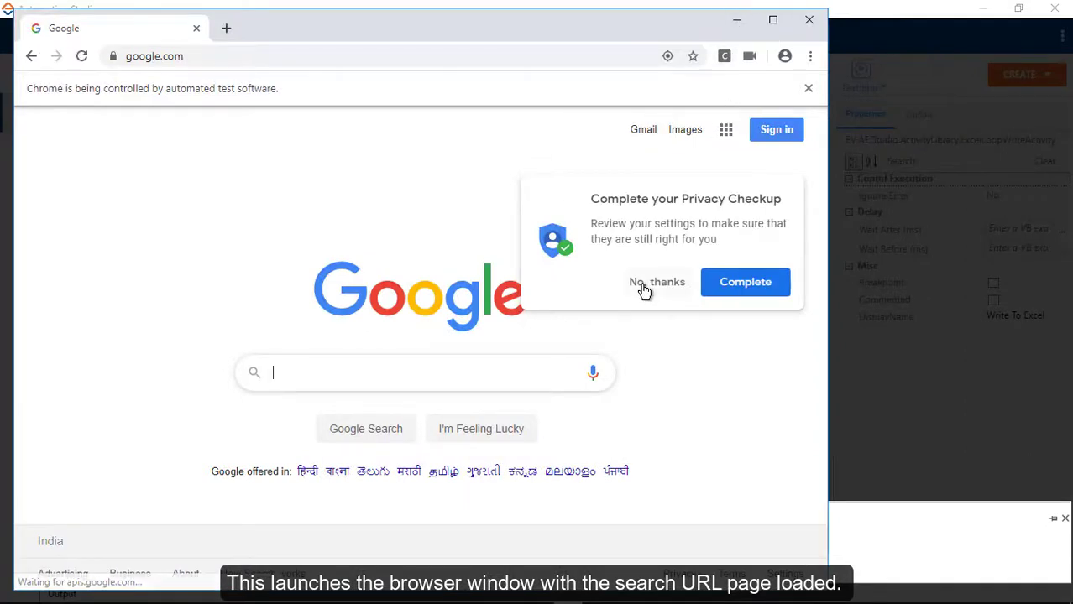
left_click(643, 286)
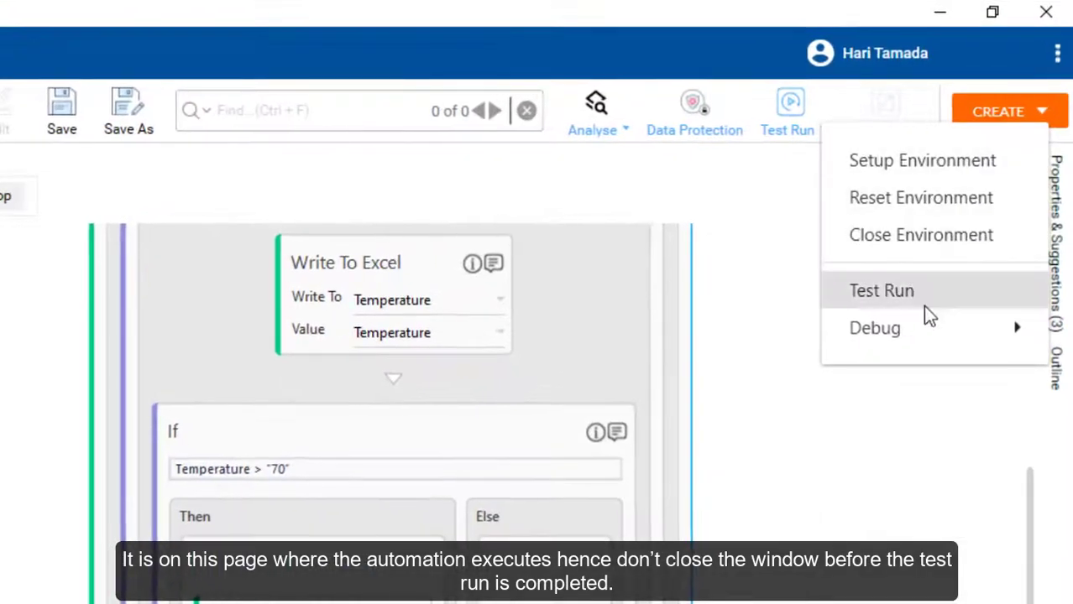
Step: Test run the process, accepting the confirmation, and select the City and Temperature data in WeatherReport.xlsx in Excel to check it
left_click(924, 311)
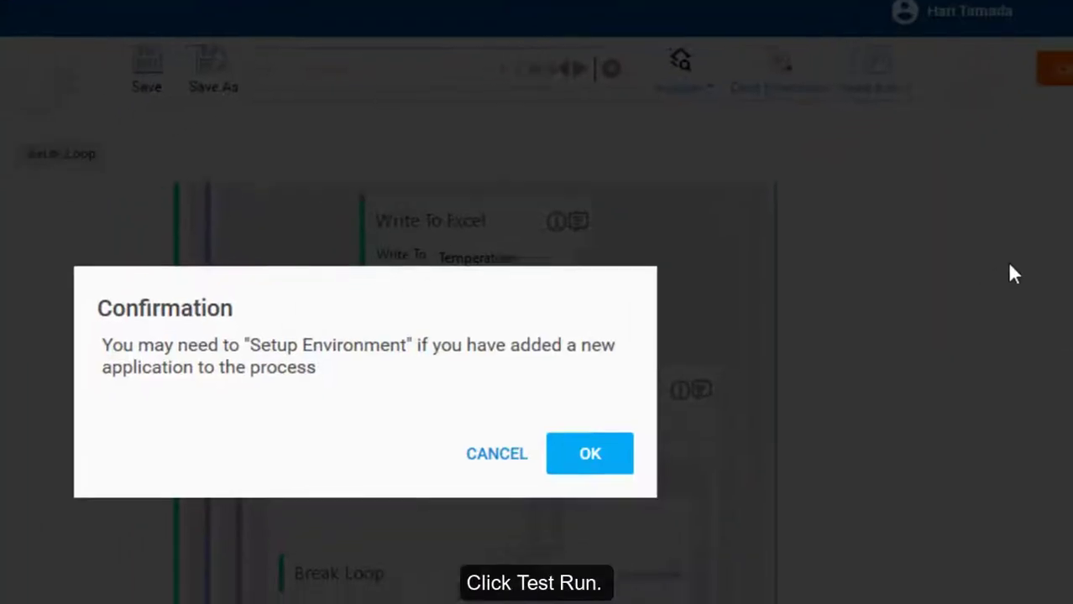
left_click(802, 371)
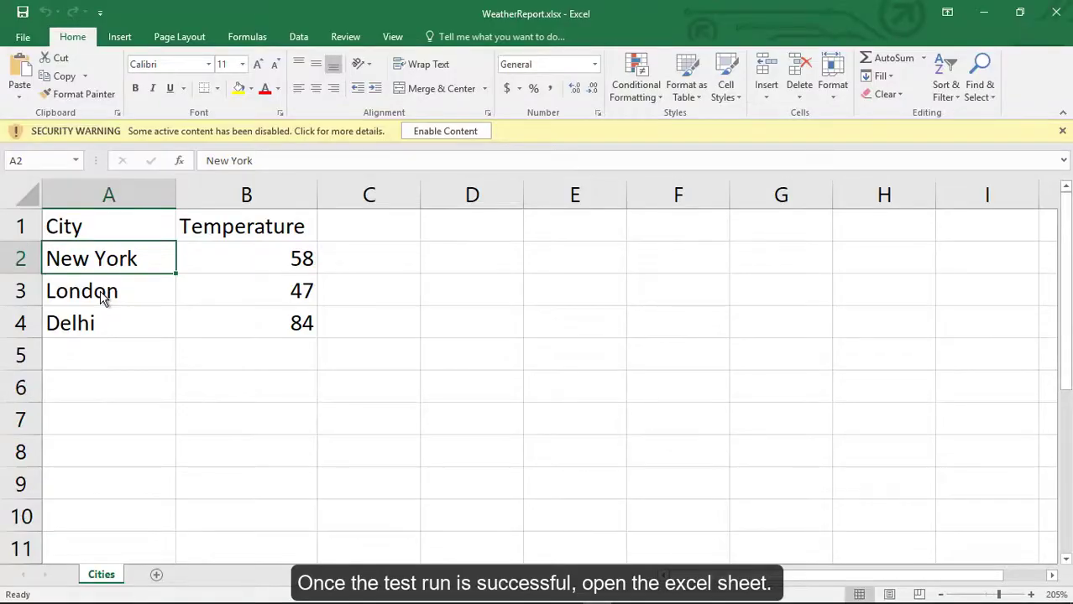
left_click(131, 348)
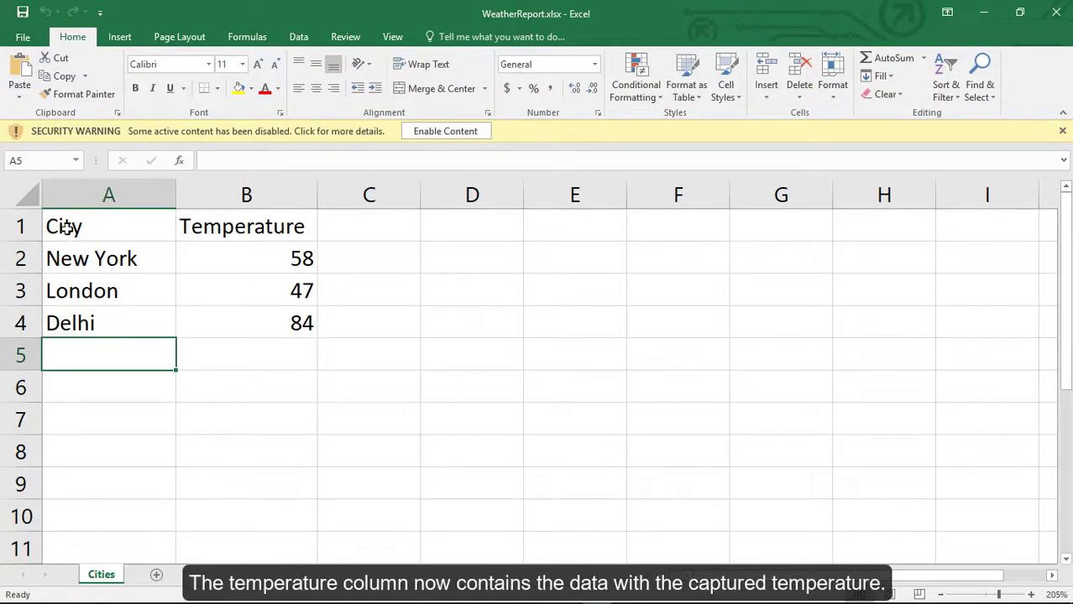
left_click_drag(66, 228, 263, 336)
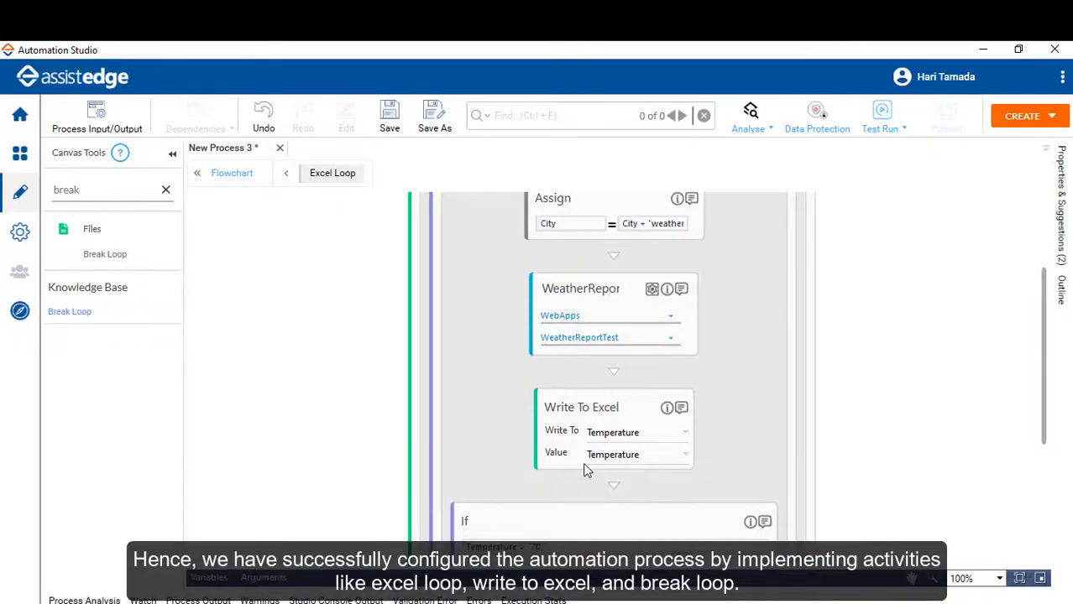
scroll(585, 471, "up", 2)
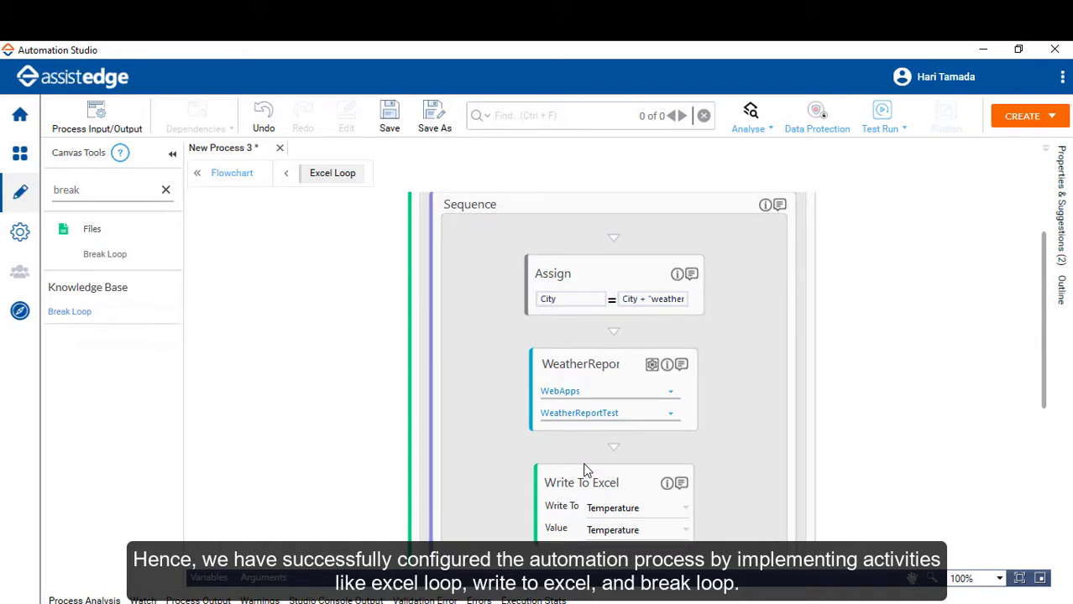
scroll(585, 471, "down", 1)
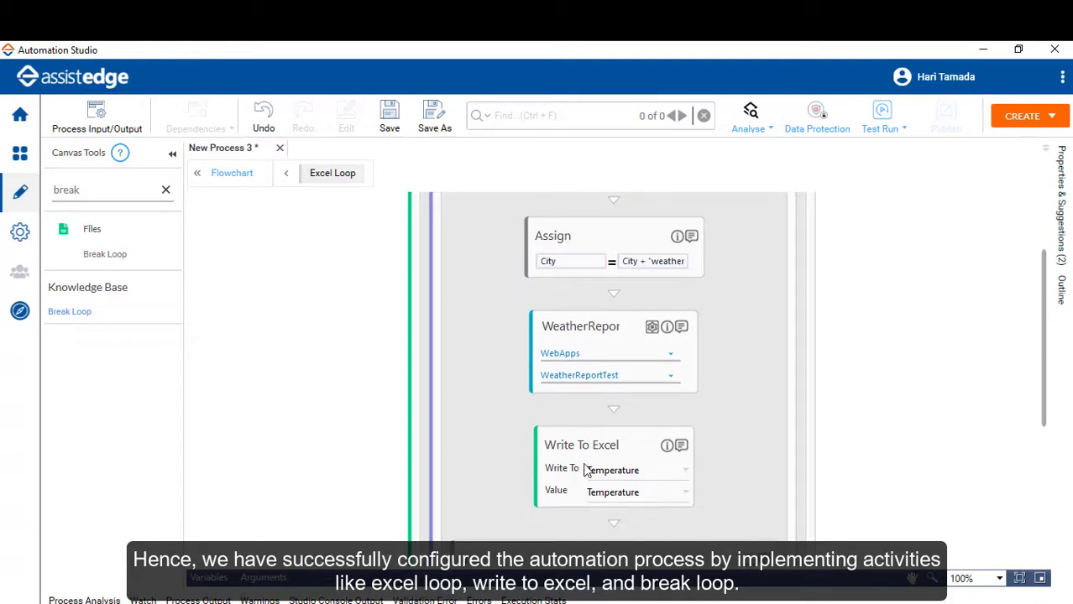
scroll(585, 471, "down", 4)
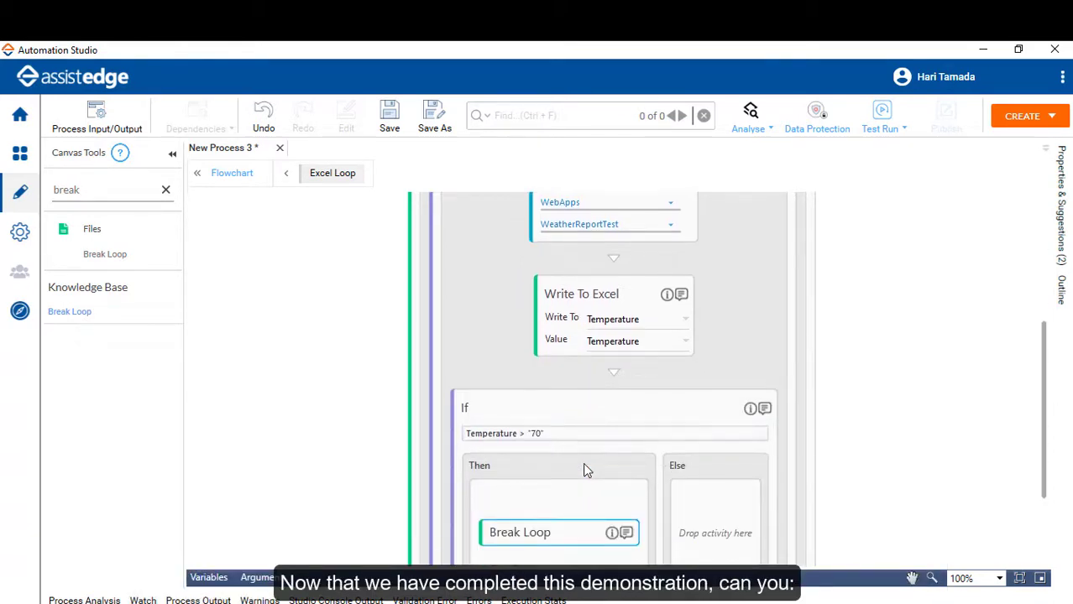
scroll(585, 471, "down", 1)
scroll(585, 471, "down", 1)
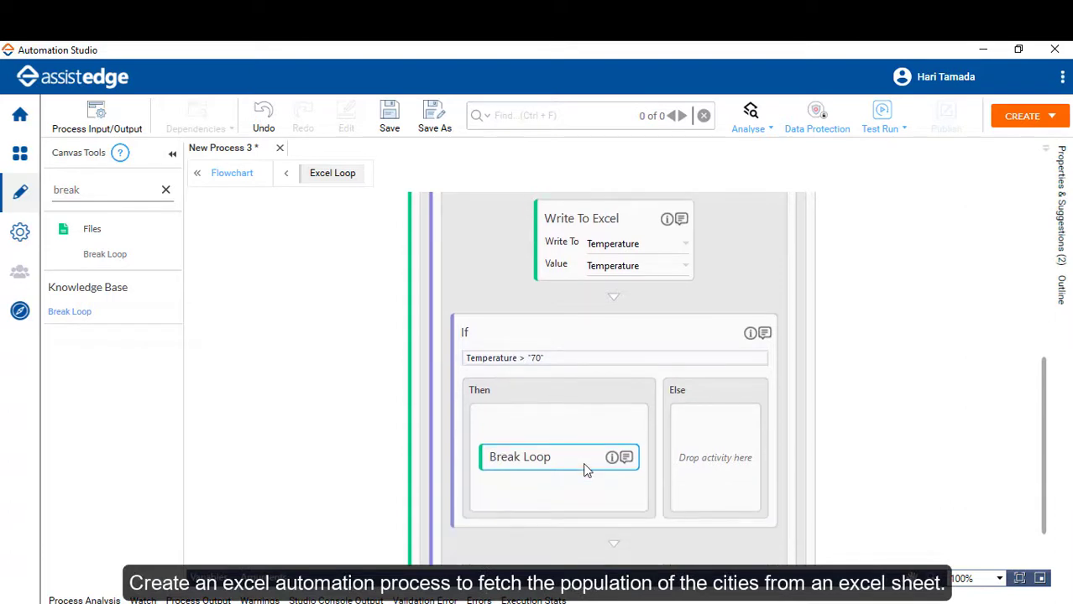